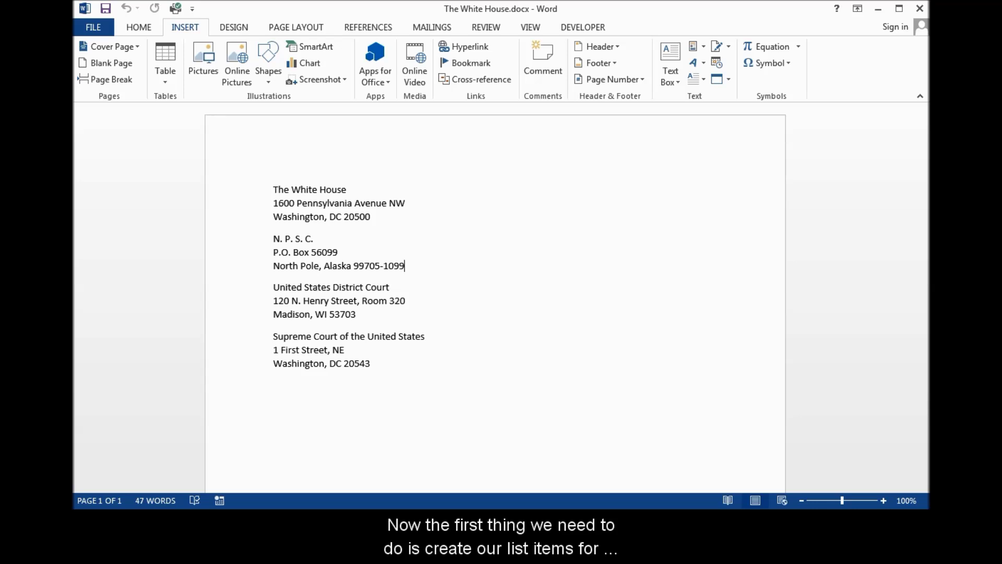
Select and copy The White House address lines
drag(275, 189, 392, 379)
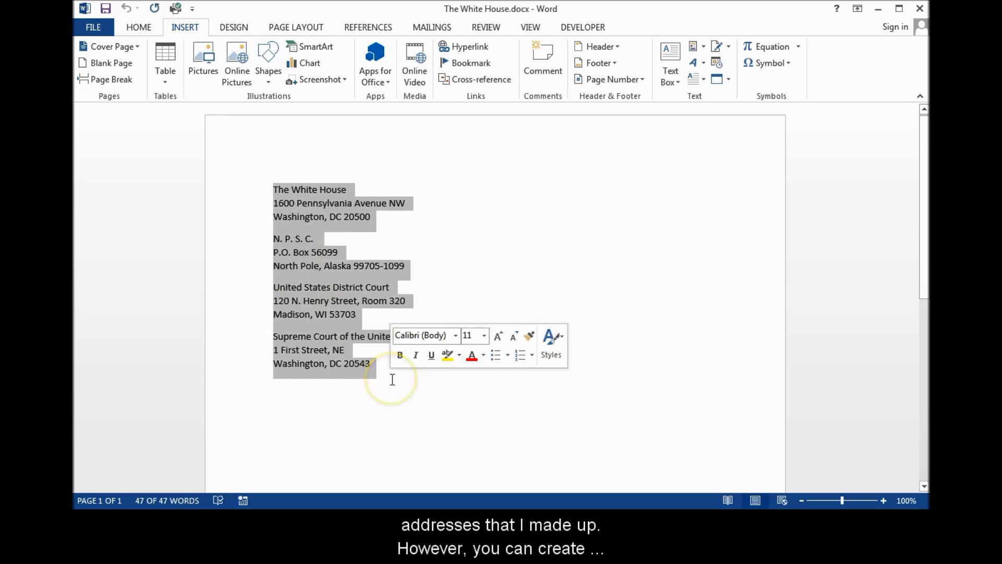
click(381, 372)
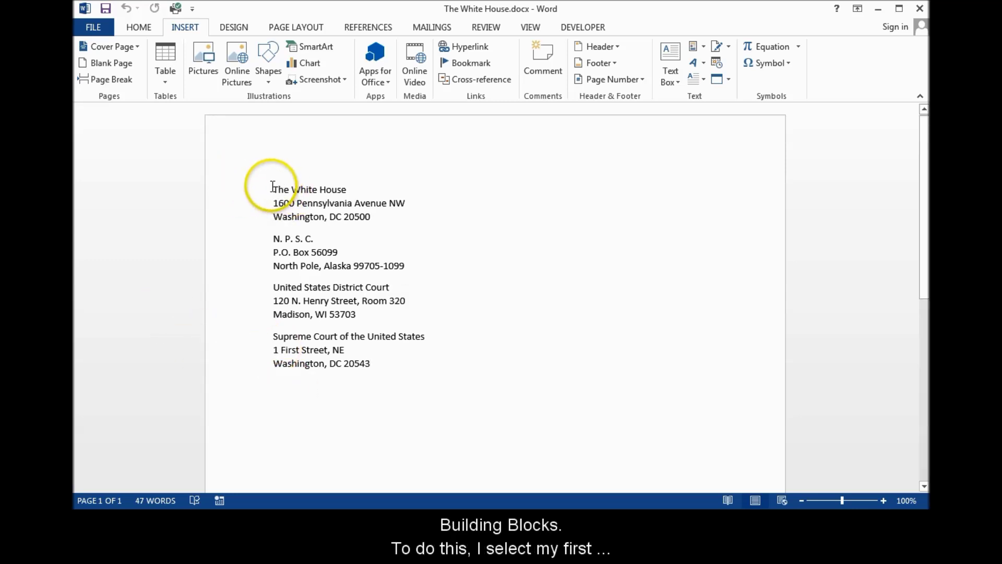
drag(272, 187, 394, 214)
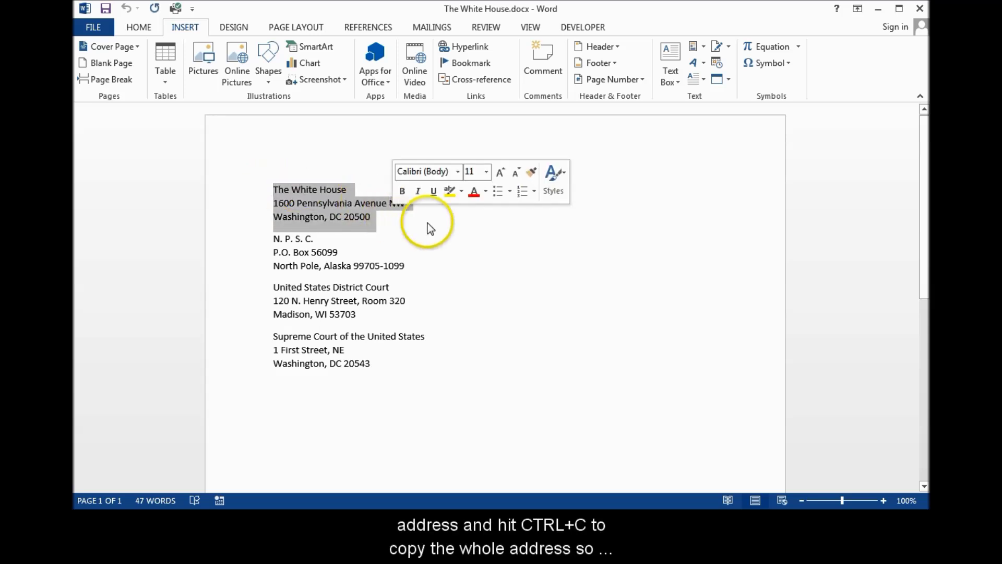
key(ctrl+c)
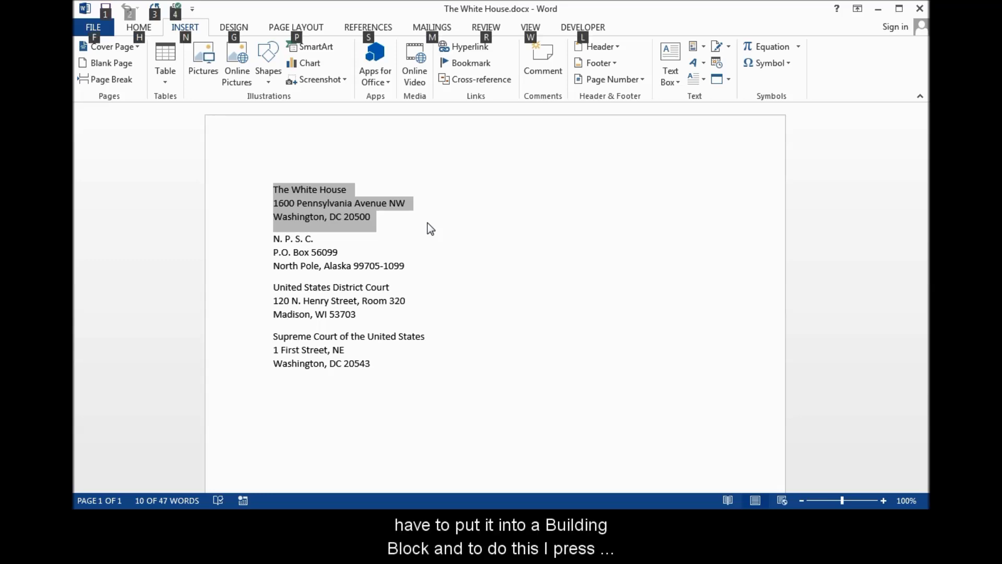
Start a building block named The White House in the AutoText gallery and begin creating a new category
key(alt+F3)
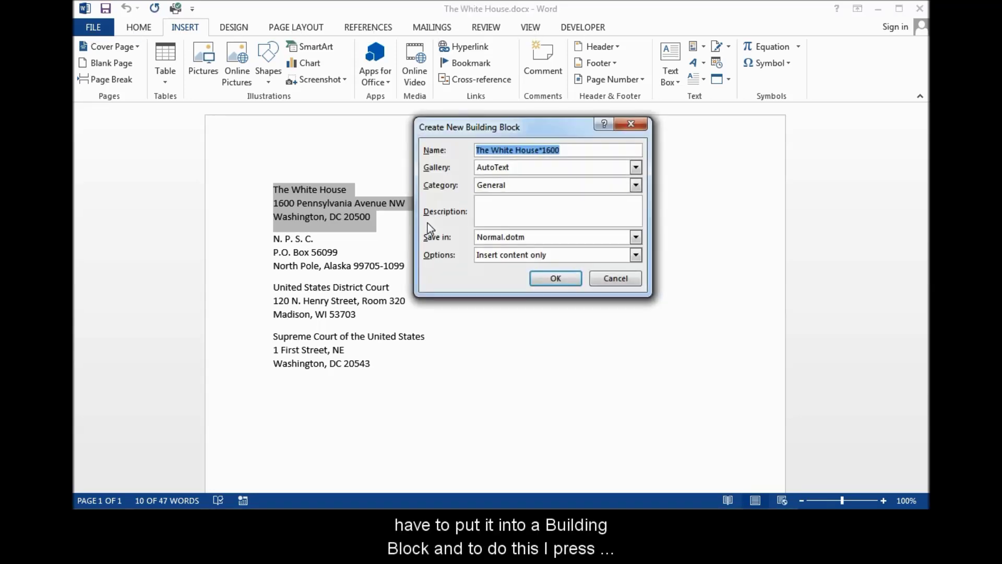
drag(503, 130, 584, 162)
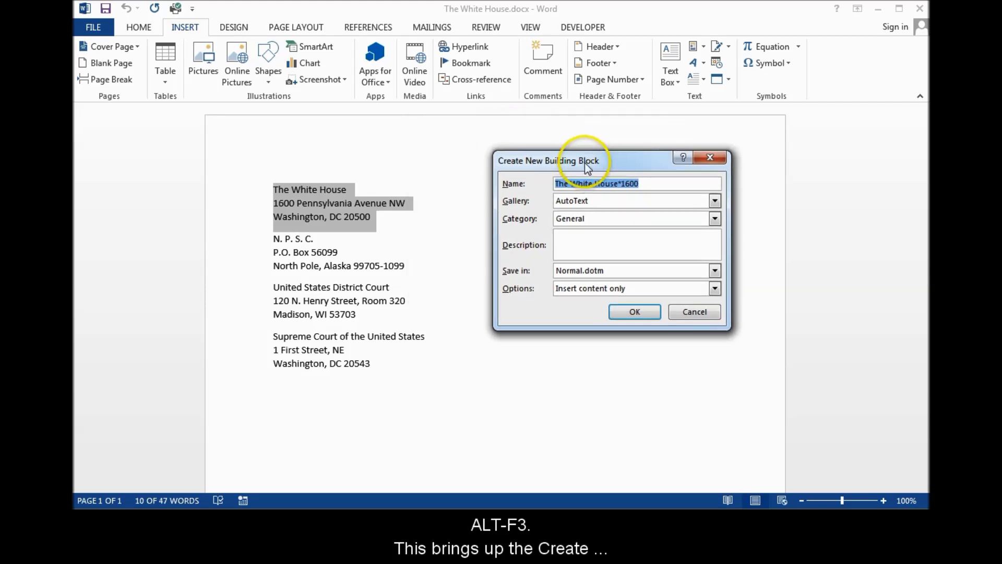
click(653, 184)
key(BackSpace)
key(BackSpace)
key(BackSpace)
key(BackSpace)
key(BackSpace)
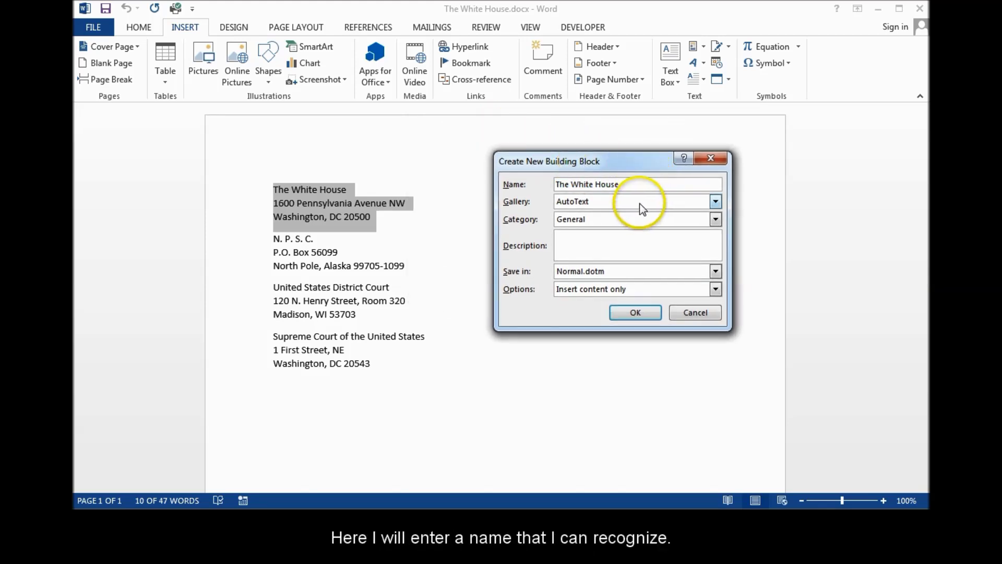
click(640, 203)
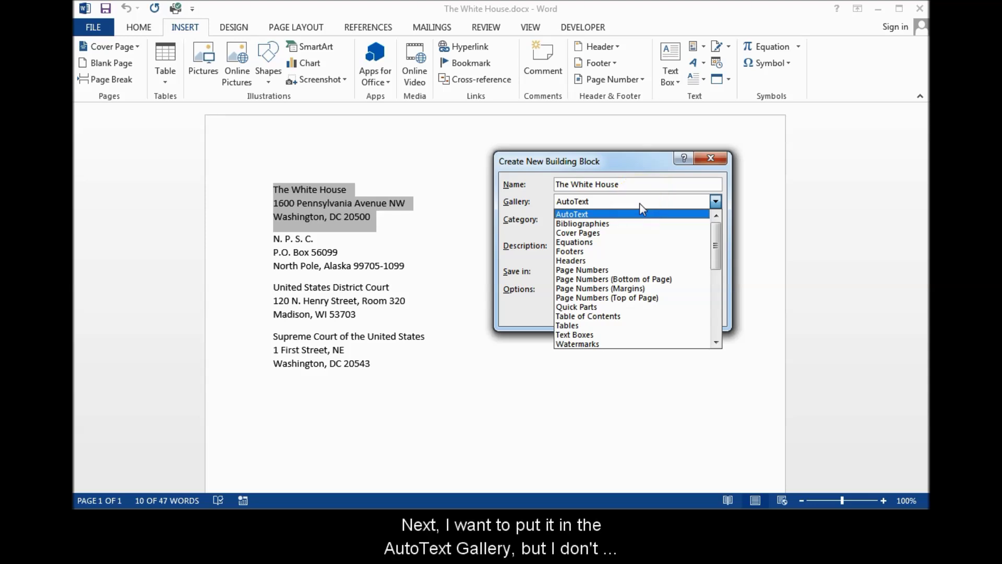
click(640, 204)
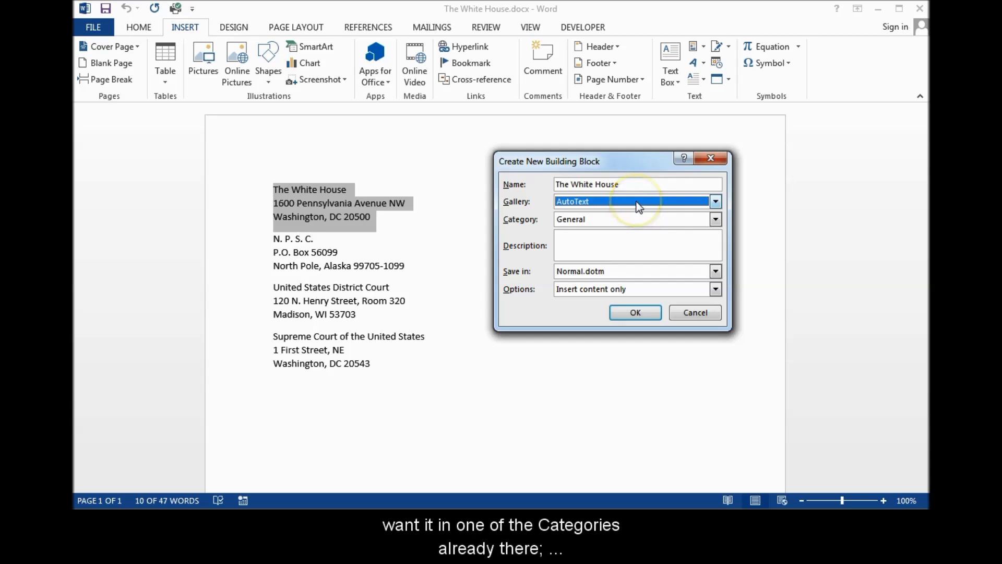
click(627, 218)
click(588, 242)
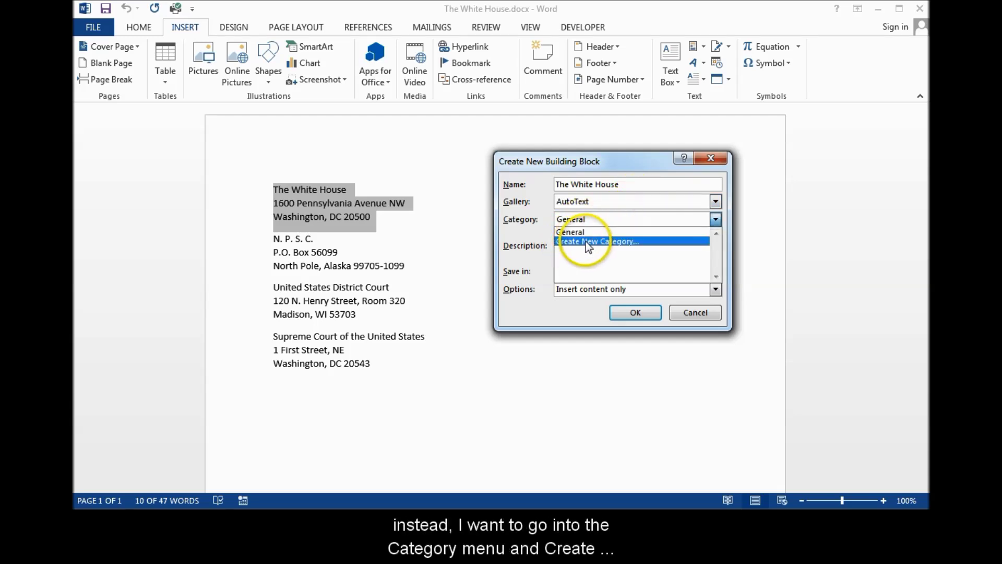
Name the new category Addresses
drag(556, 231, 623, 261)
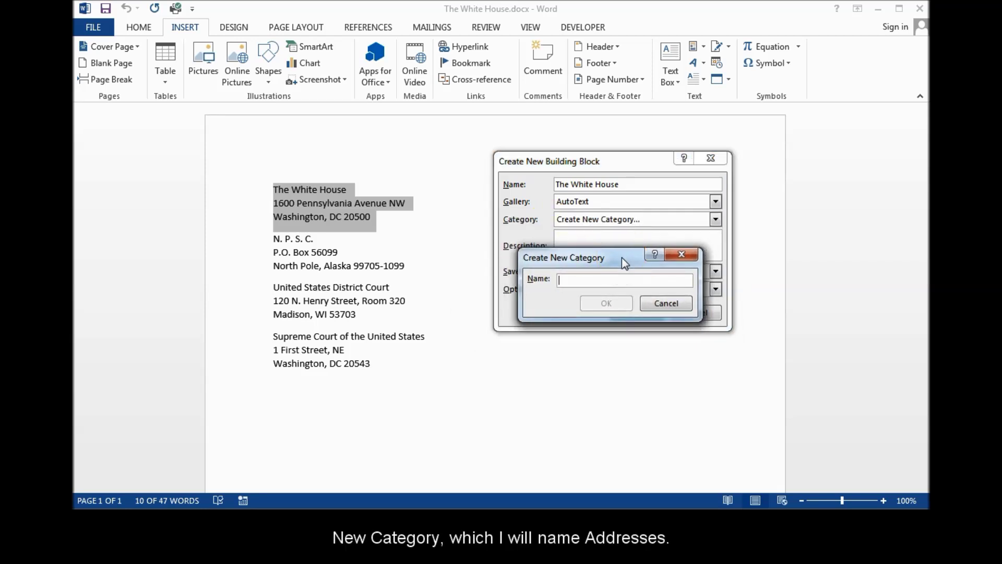
text(Addresses)
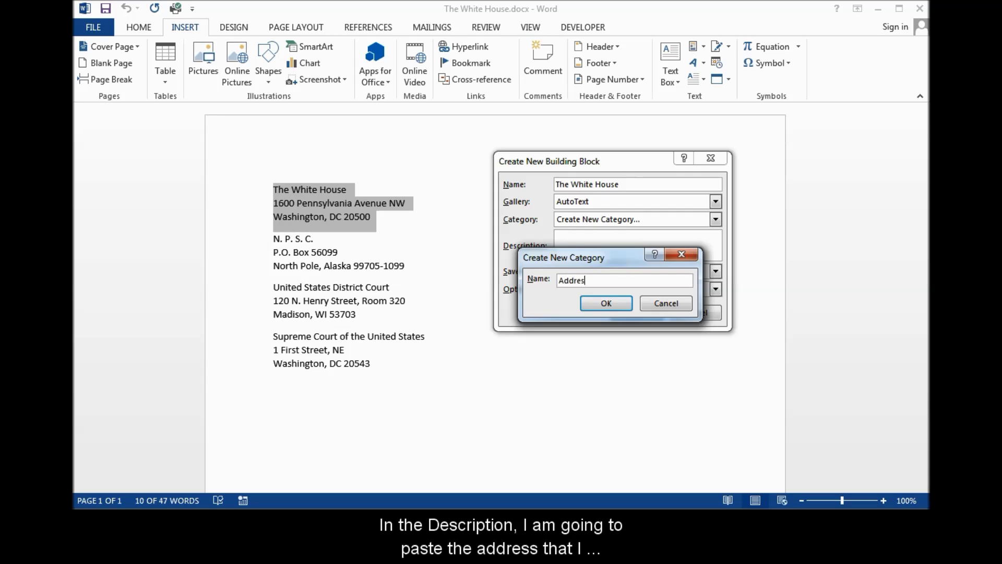
click(619, 306)
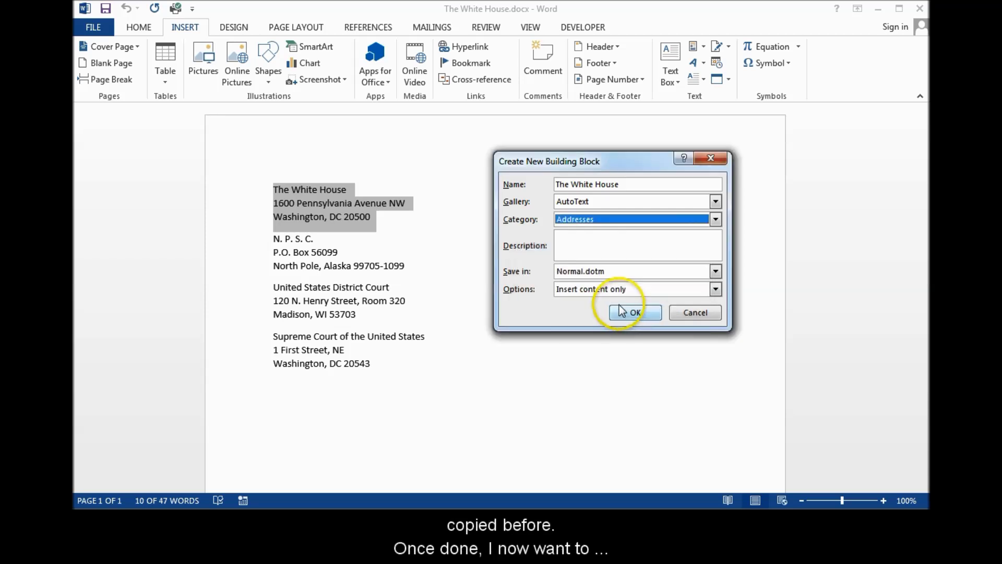
Paste the address as the description, set it to insert in its own paragraph, and save
click(619, 250)
key(ctrl+v)
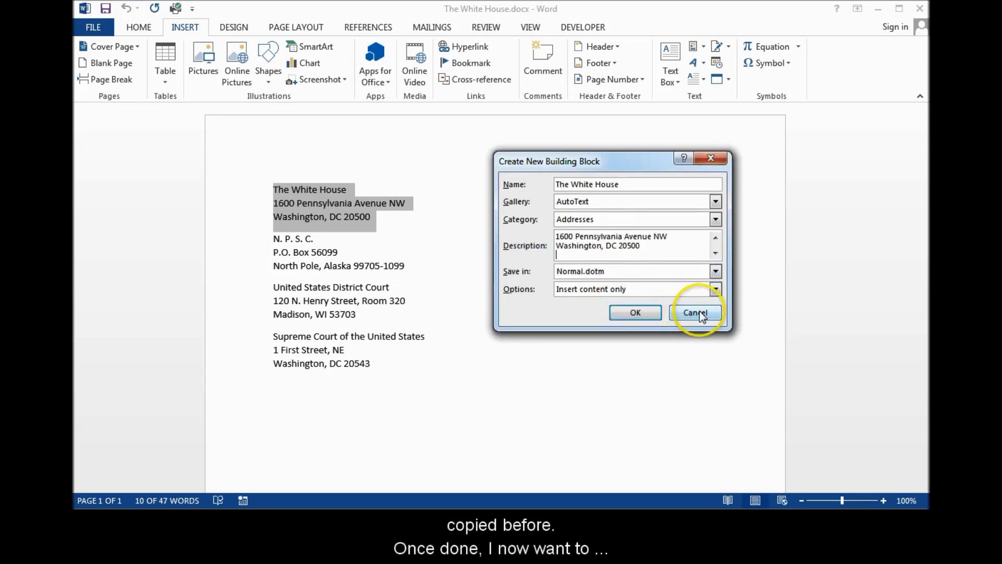
click(664, 287)
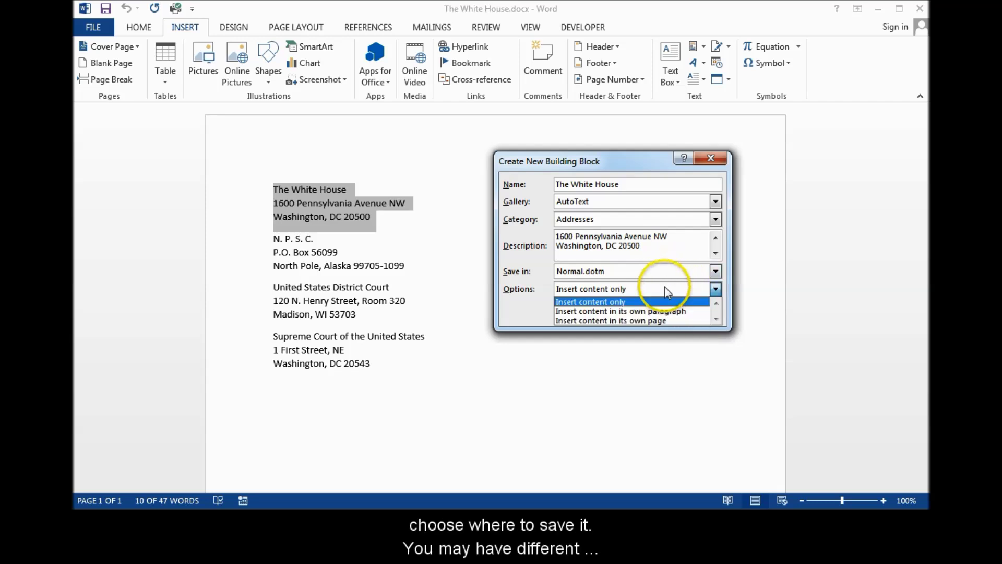
click(658, 287)
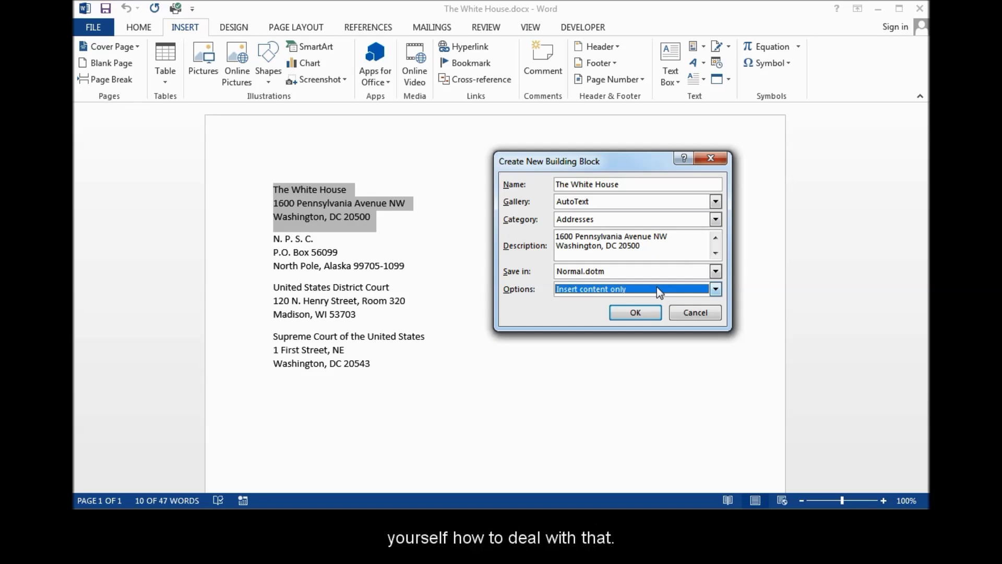
click(656, 286)
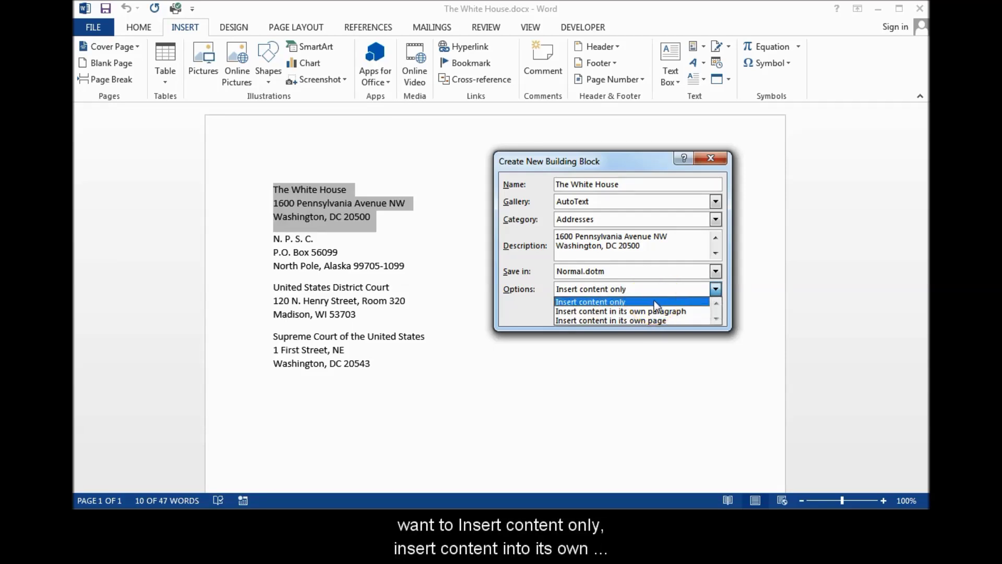
click(683, 311)
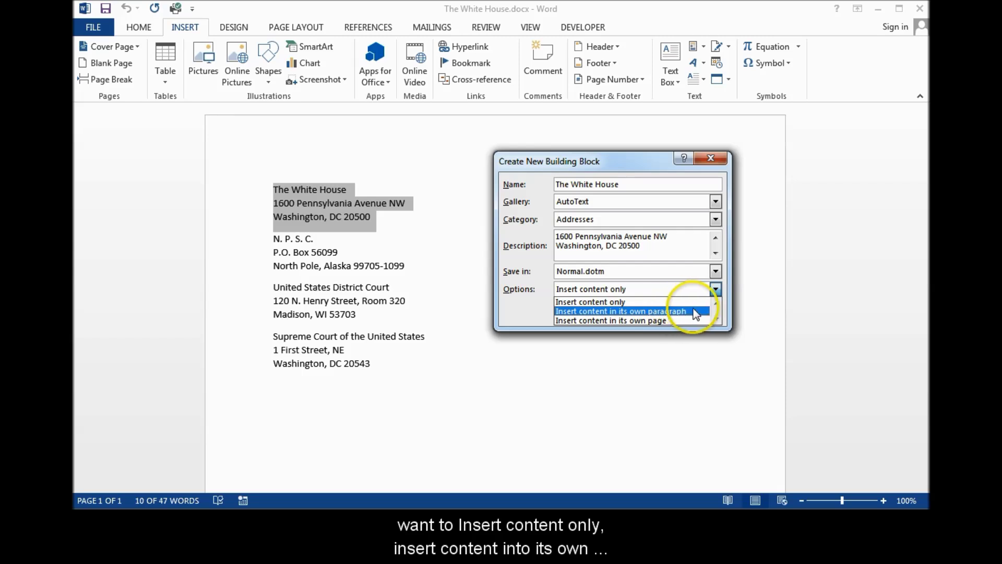
mouse_move(696, 313)
mouse_down()
mouse_move(694, 325)
mouse_move(688, 312)
mouse_up()
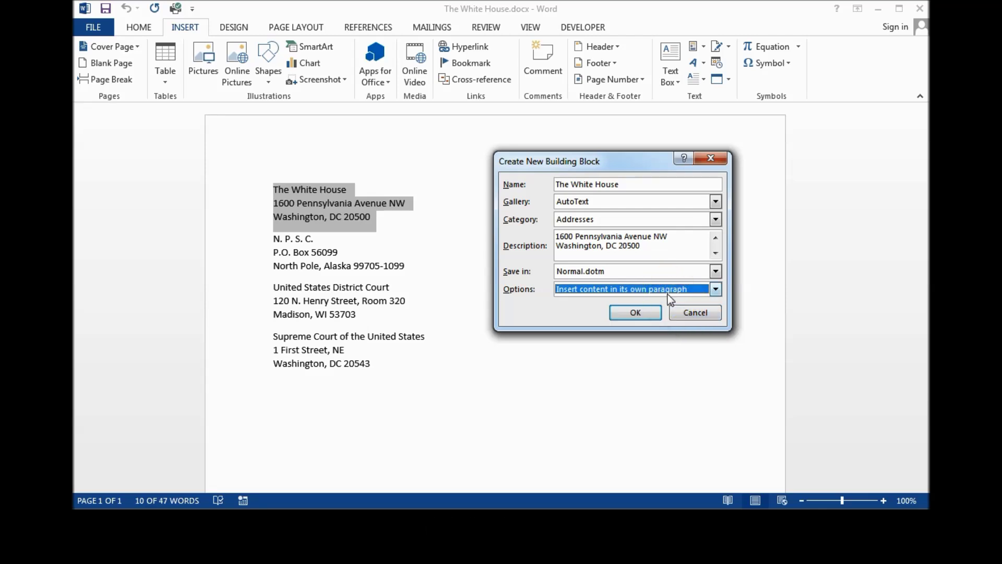
click(649, 315)
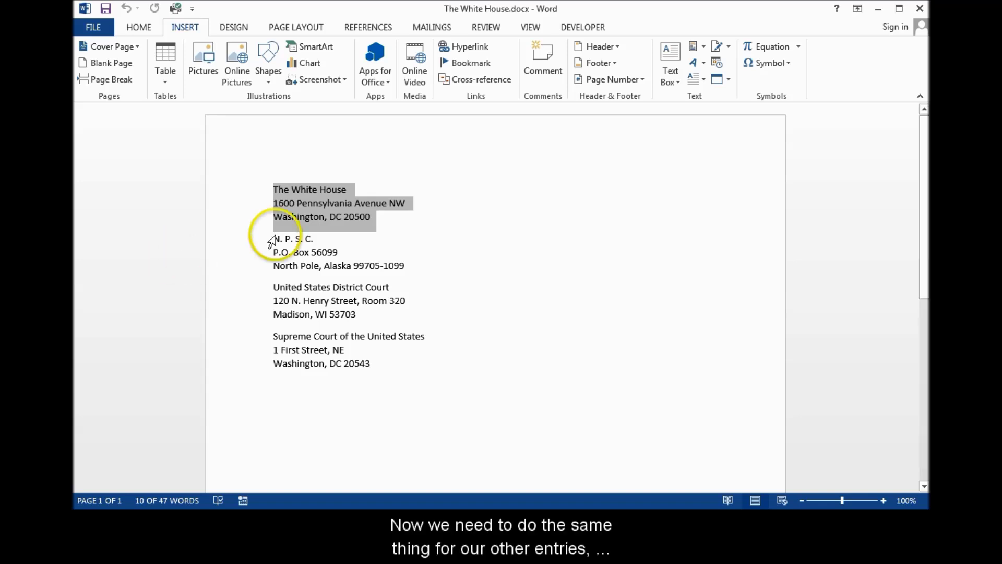
Start a building block for the N. P. S. C. address in Normal.dotm, filed under Addresses, with the pasted description
drag(274, 239, 411, 262)
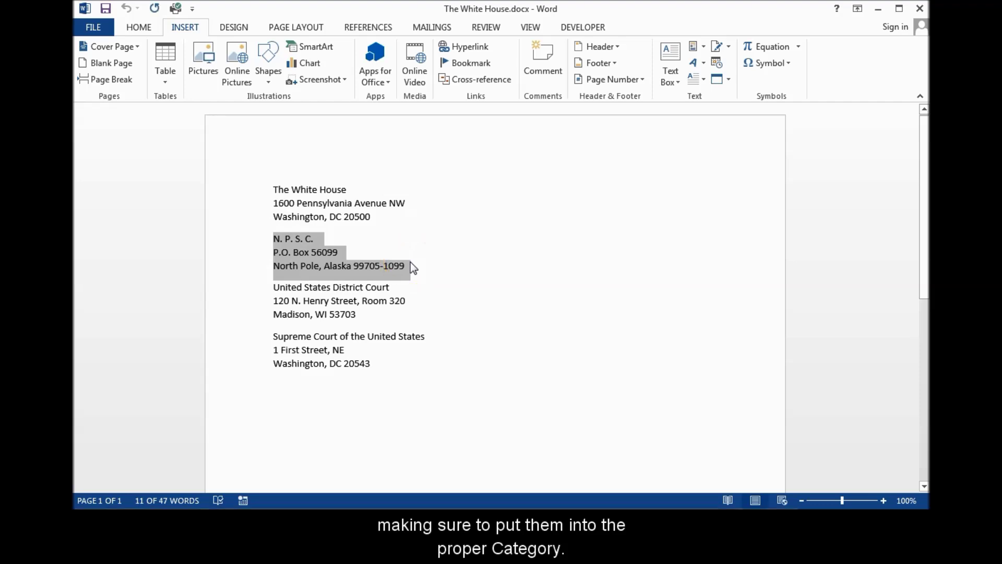
key(alt+F3)
click(600, 246)
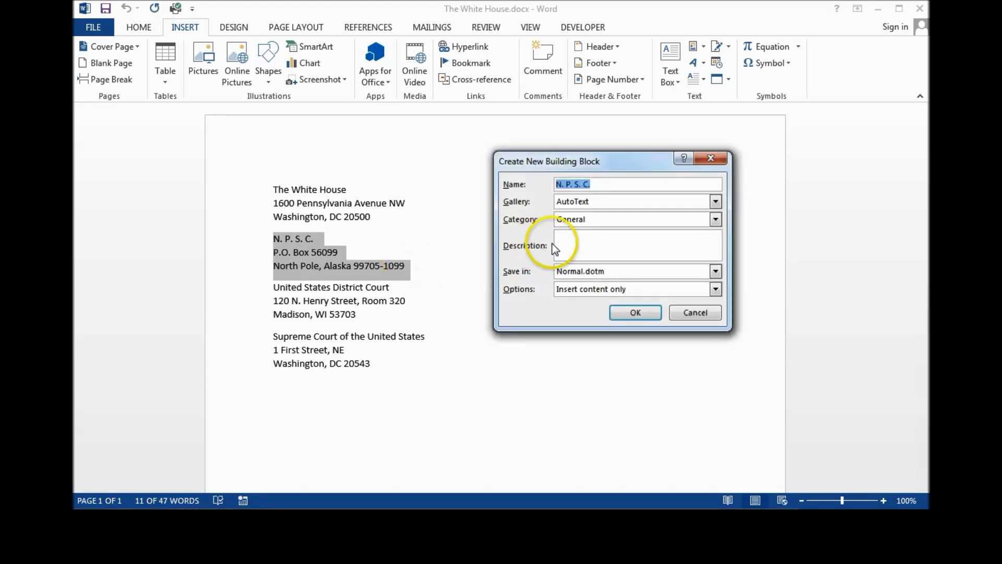
key(ctrl+v)
click(613, 267)
click(609, 217)
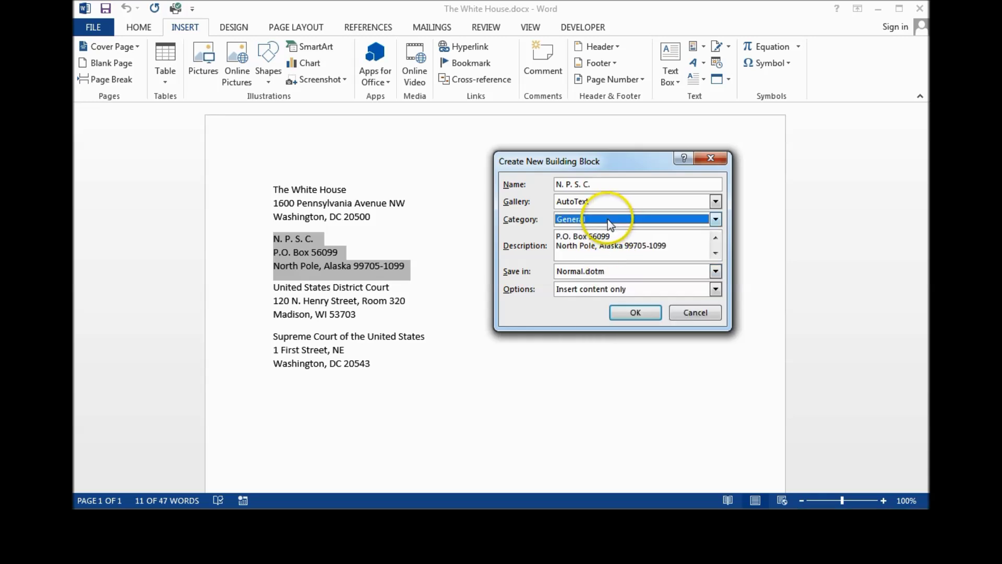
click(607, 220)
click(605, 231)
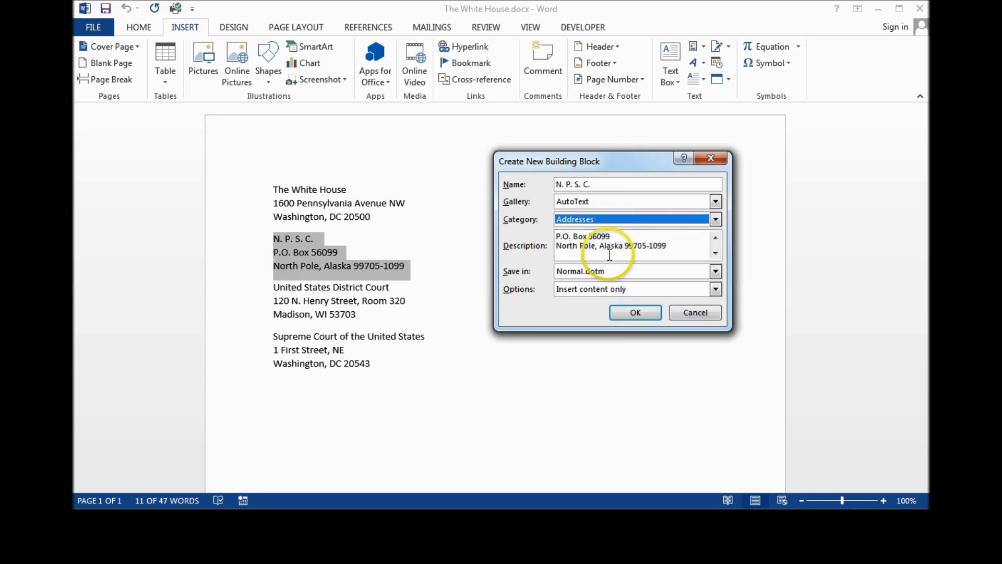
Save it to insert in its own paragraph, then begin selecting the District Court address
click(618, 290)
click(624, 312)
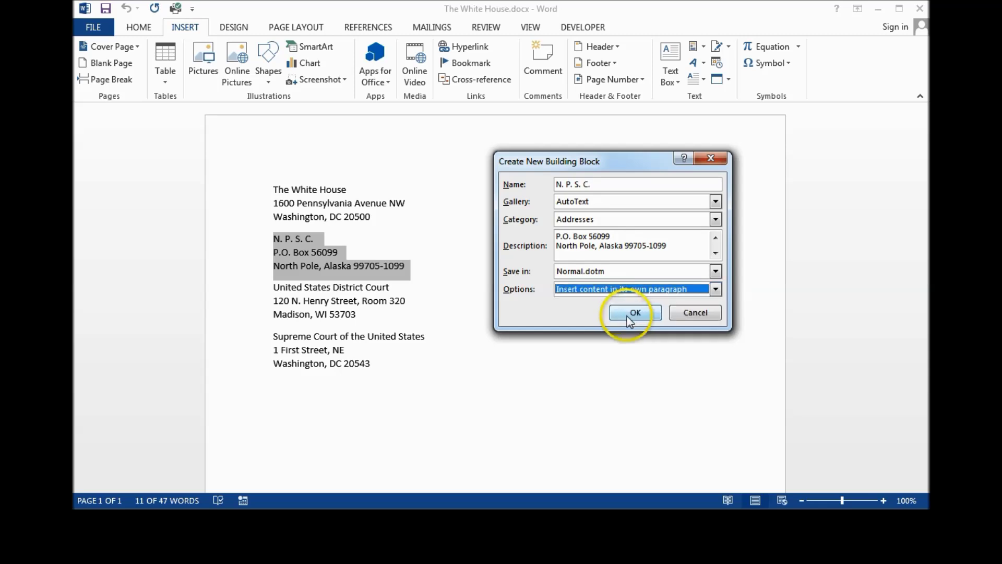
click(627, 314)
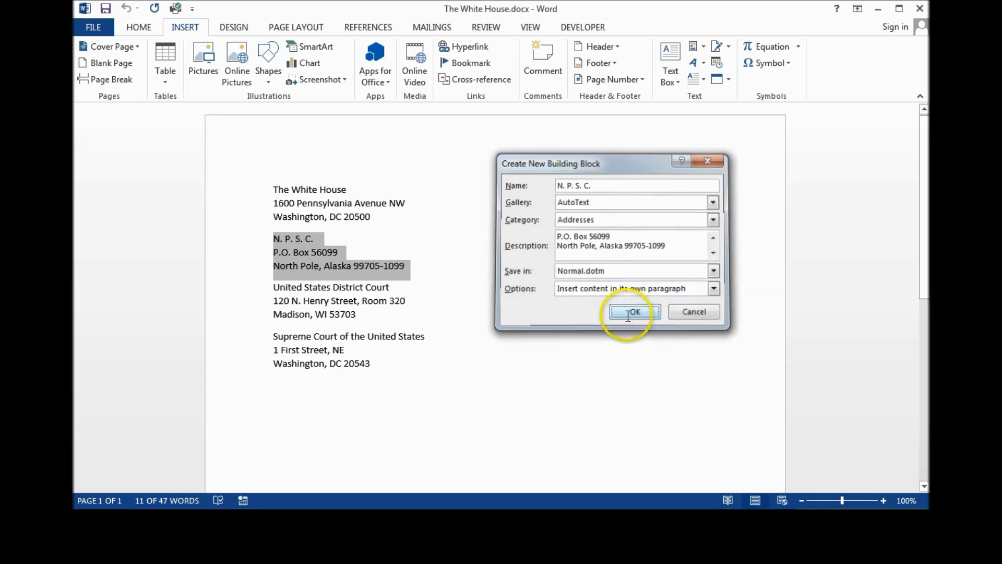
click(274, 288)
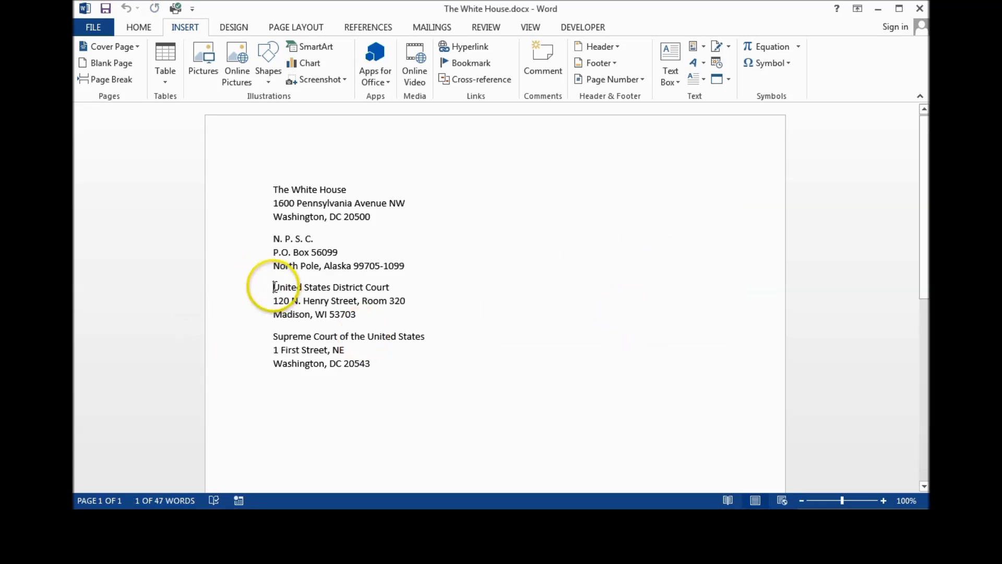
mouse_move(274, 292)
mouse_down()
mouse_move(386, 319)
mouse_move(292, 282)
mouse_move(275, 288)
mouse_up()
Save the District Court address through Madison, WI 53703 under Addresses, with a pasted description, inserting in its own paragraph
click(379, 320)
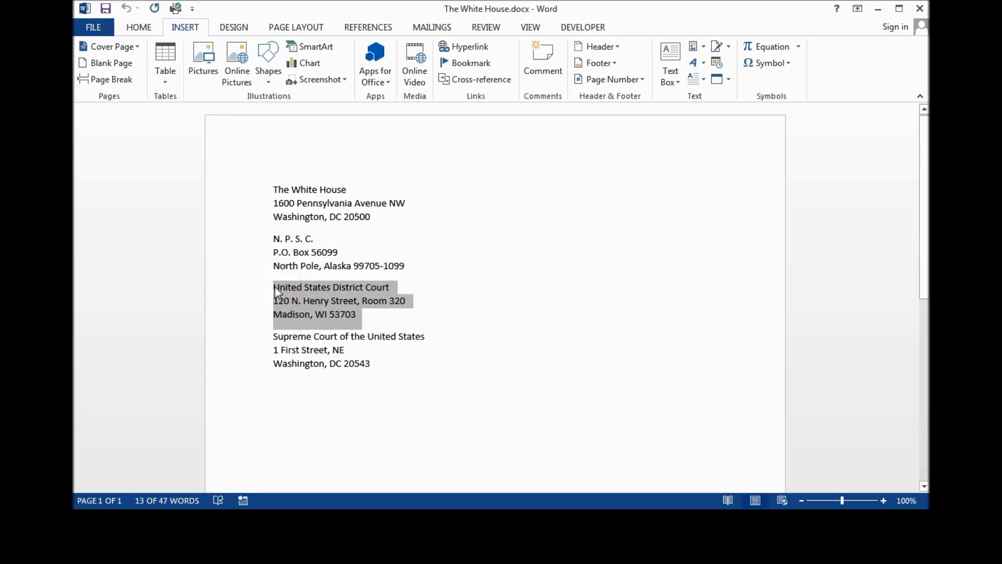
key(alt+F3)
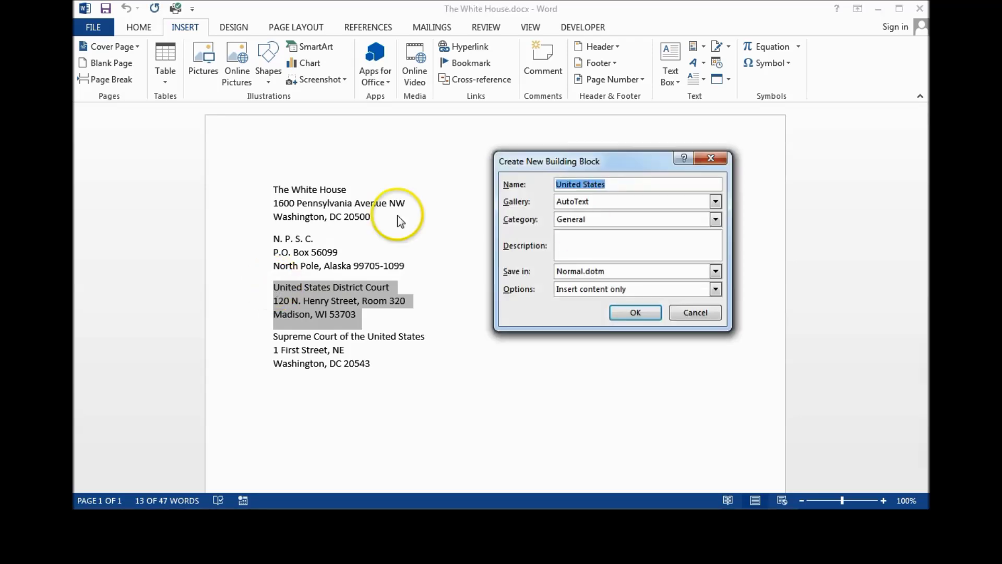
click(598, 218)
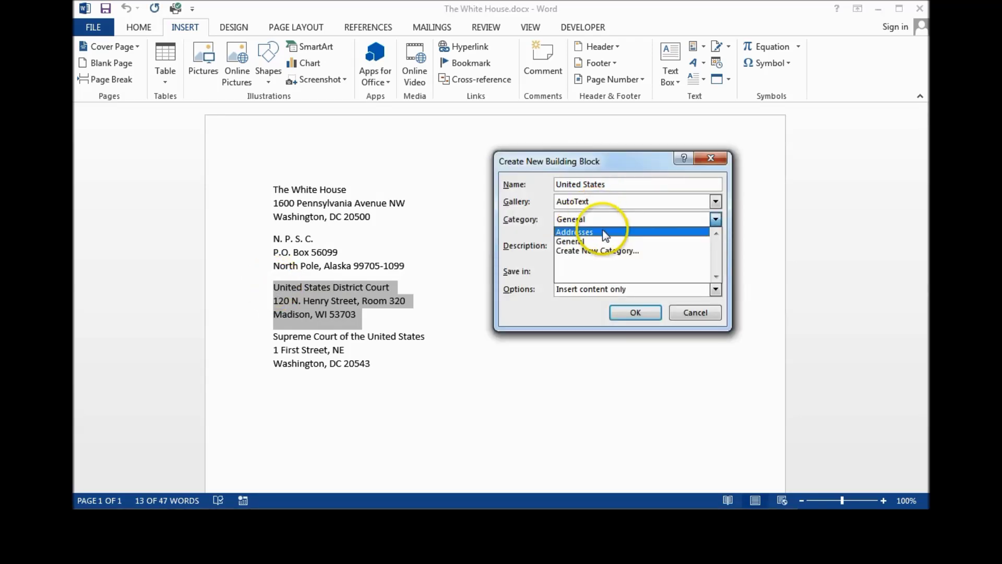
click(608, 239)
click(608, 239)
text(120 N. Henry Street, Room 320 Madison, WI 53703)
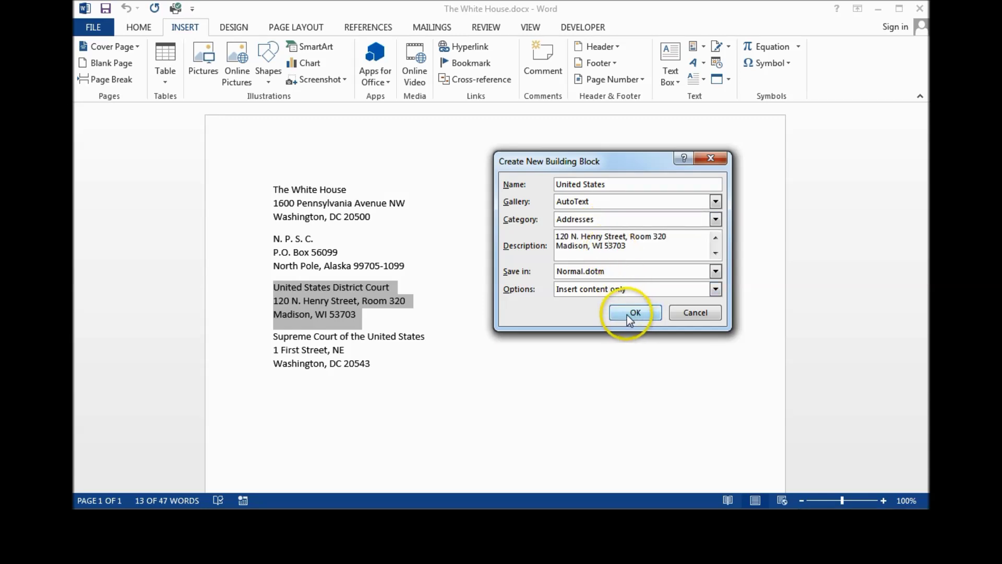
click(626, 293)
click(632, 301)
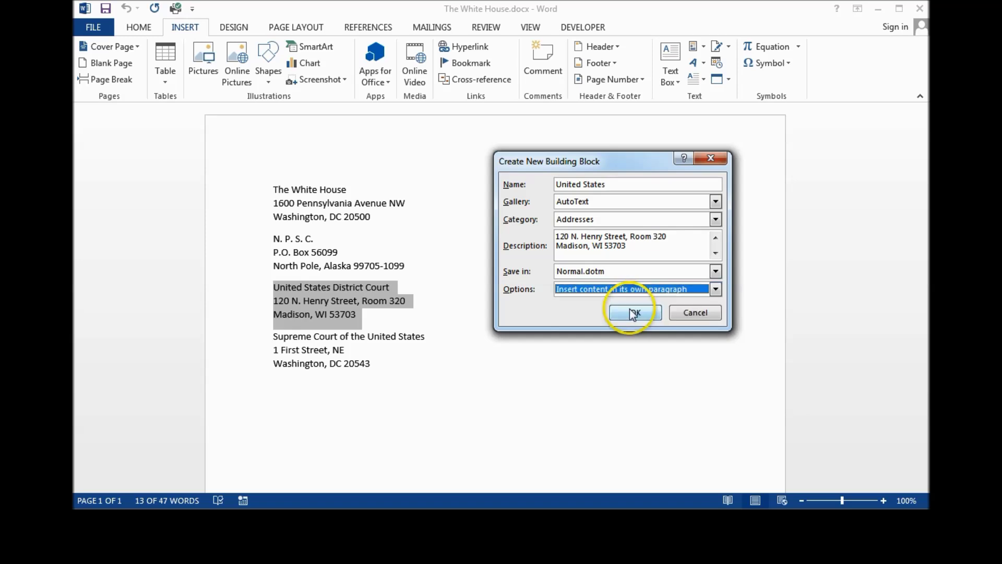
click(635, 312)
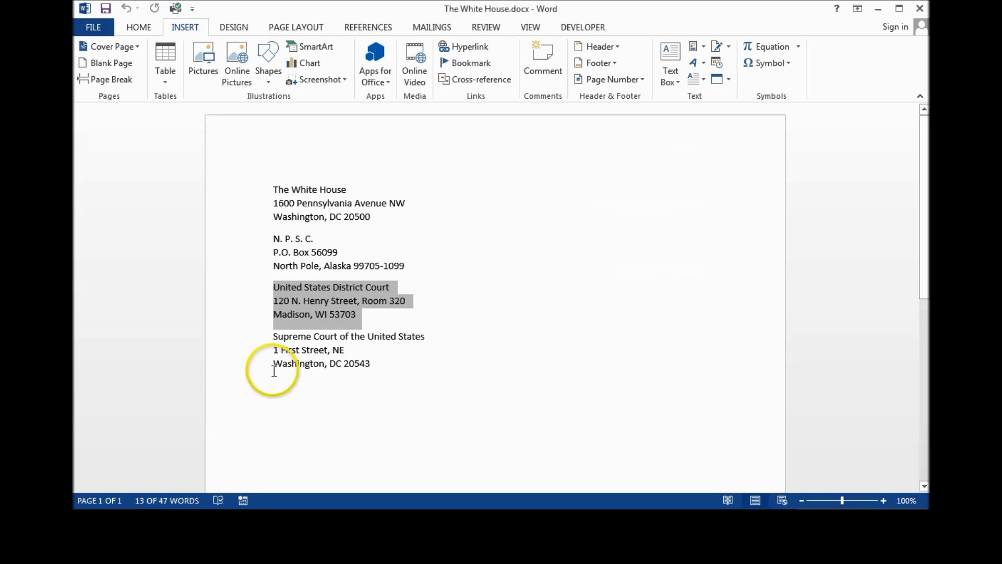
Save the Supreme Court address as an Addresses building block that inserts in its own paragraph
drag(272, 342, 372, 363)
key(ctrl+c)
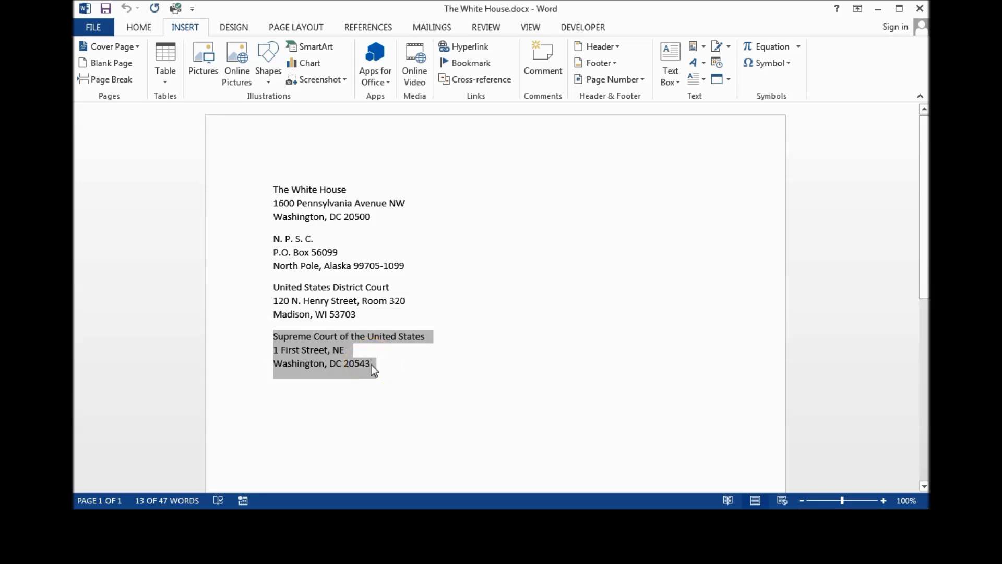
key(alt+F3)
click(552, 307)
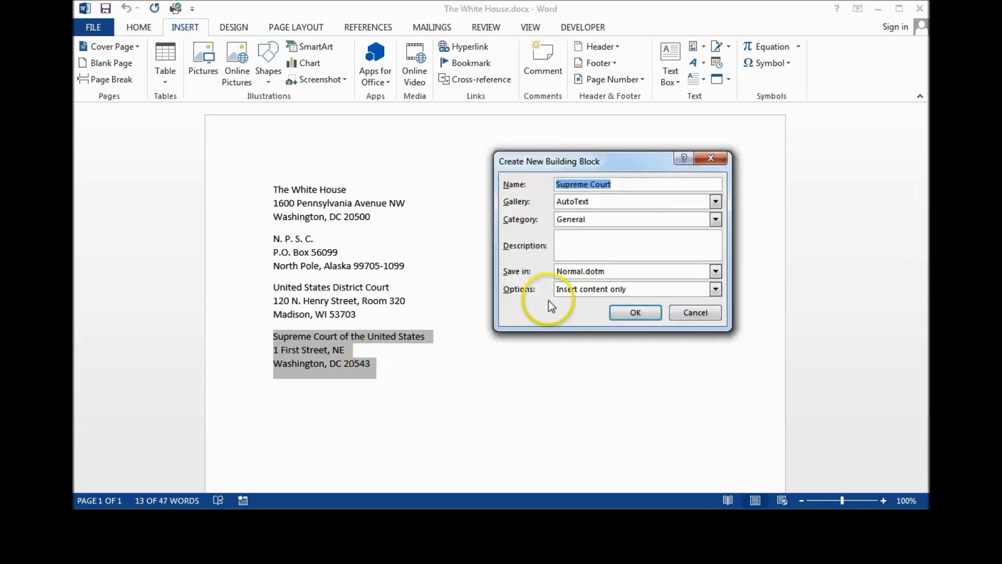
click(612, 243)
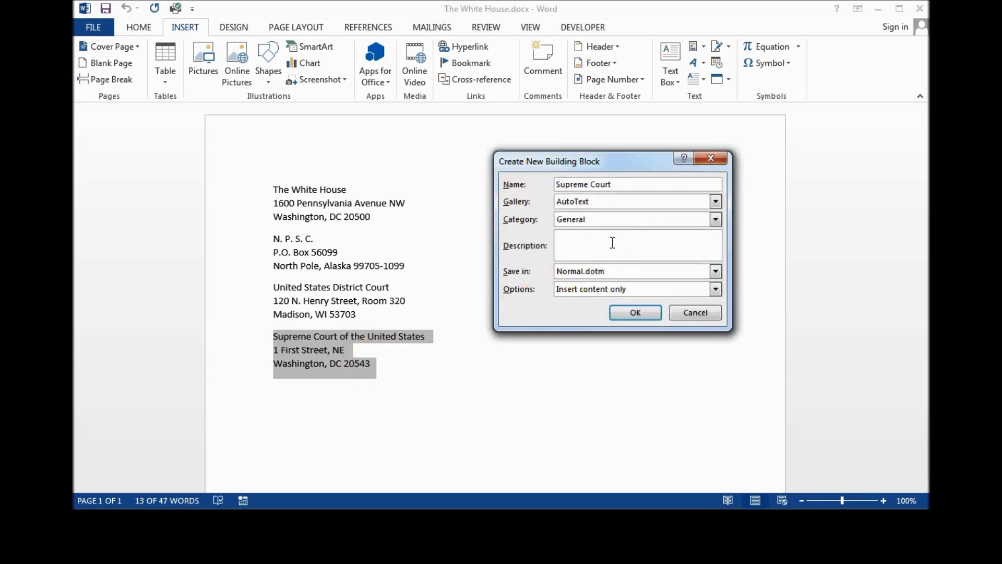
key(ctrl+v)
click(614, 218)
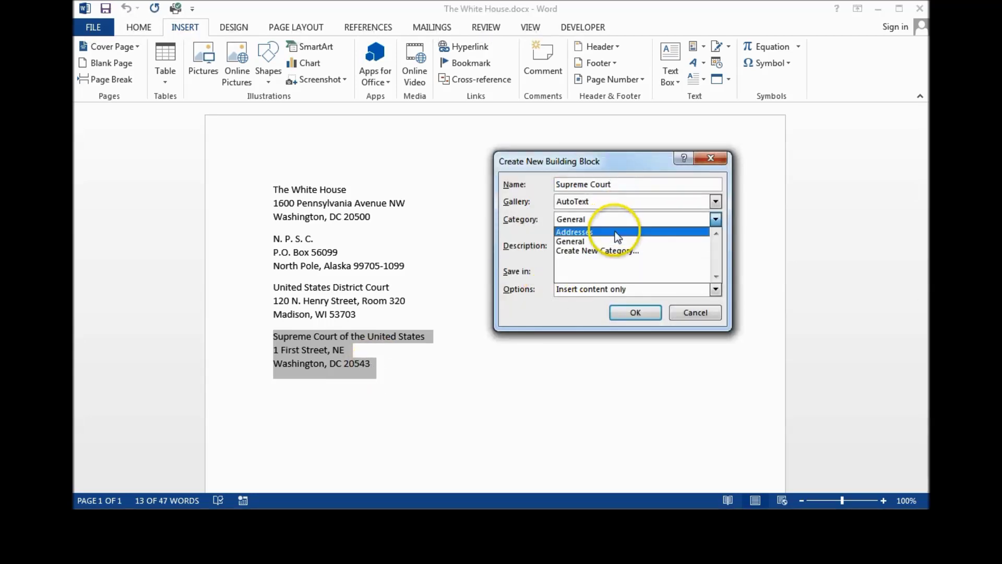
click(617, 232)
click(637, 312)
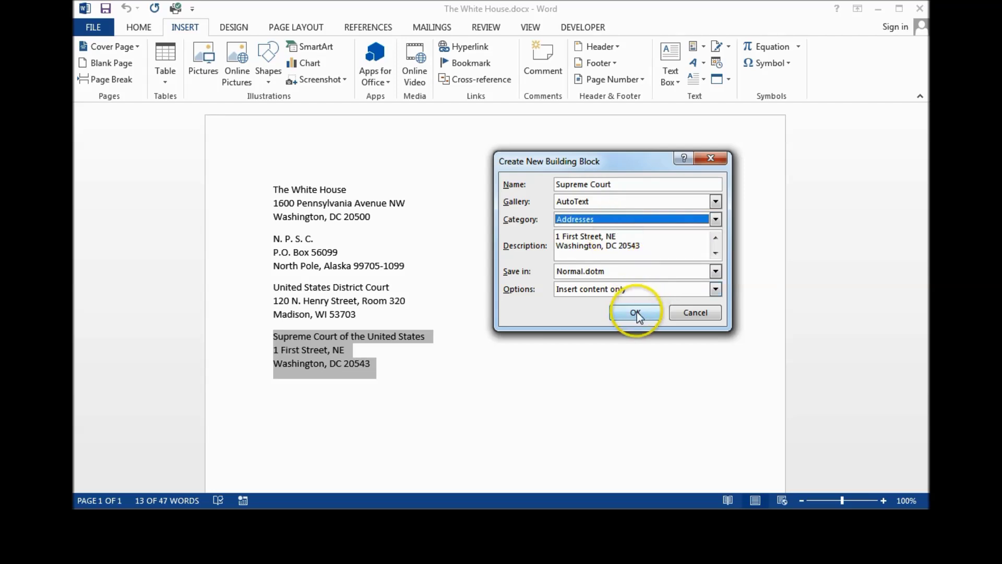
click(637, 290)
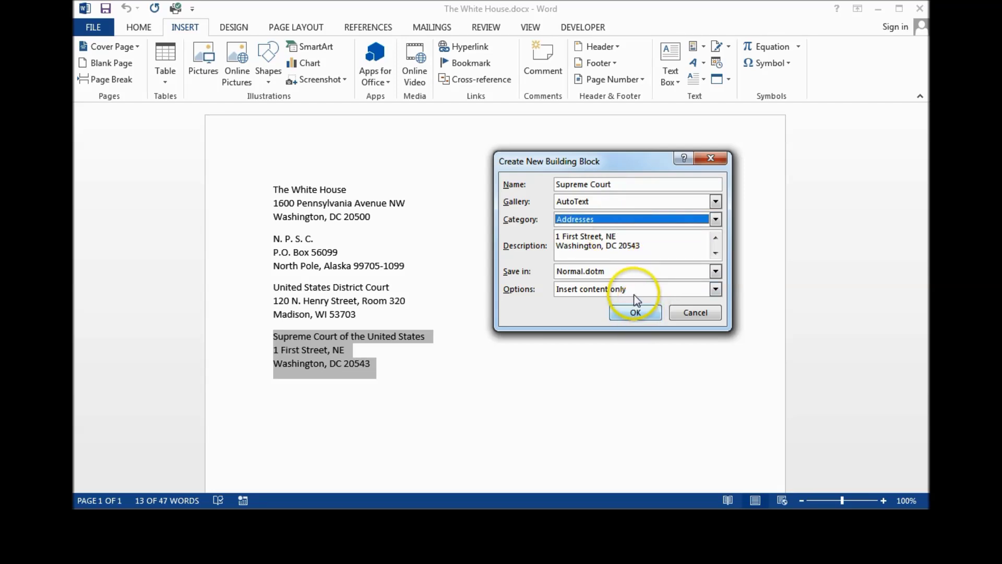
click(635, 311)
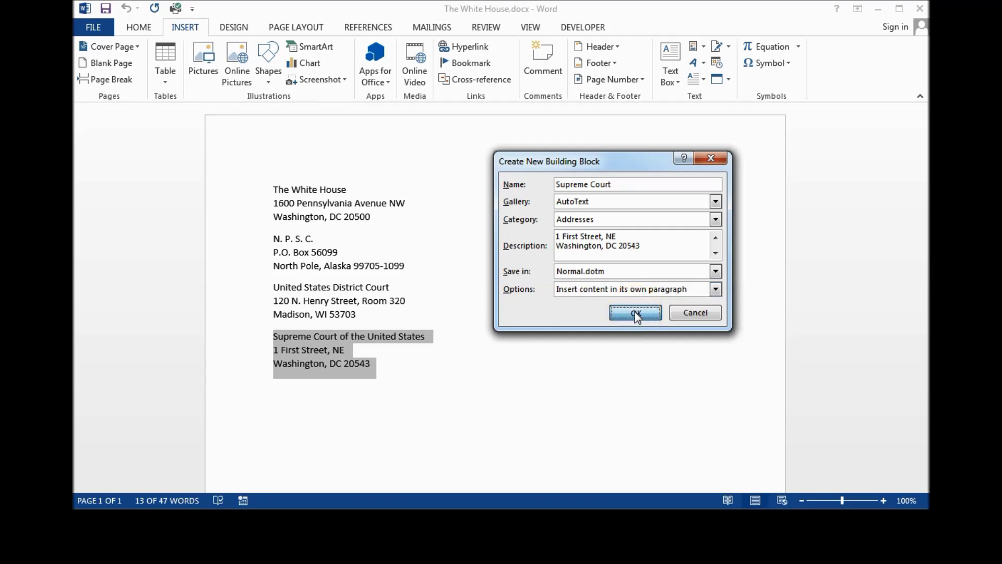
click(636, 314)
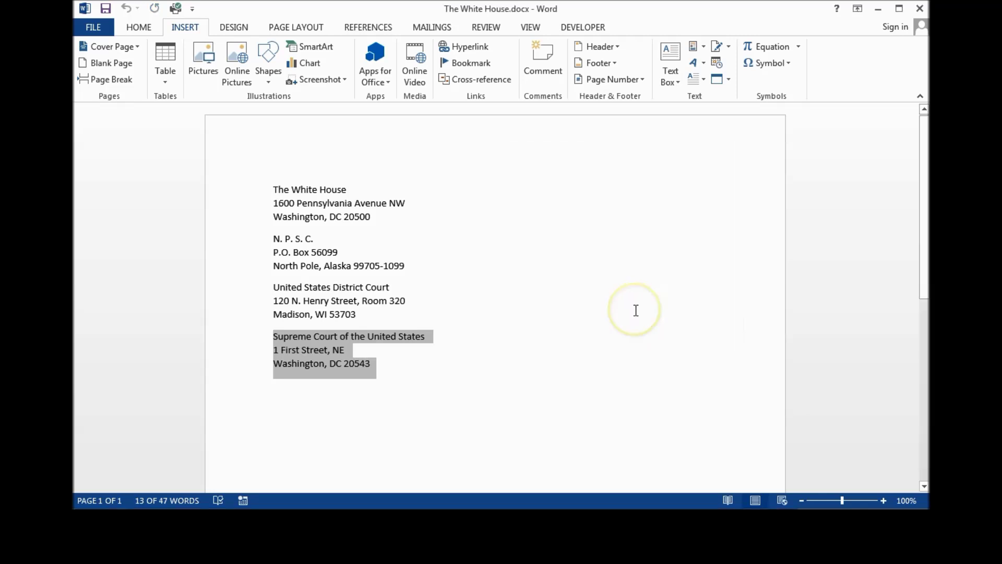
Delete all four addresses from the page, then go to the File view
click(595, 413)
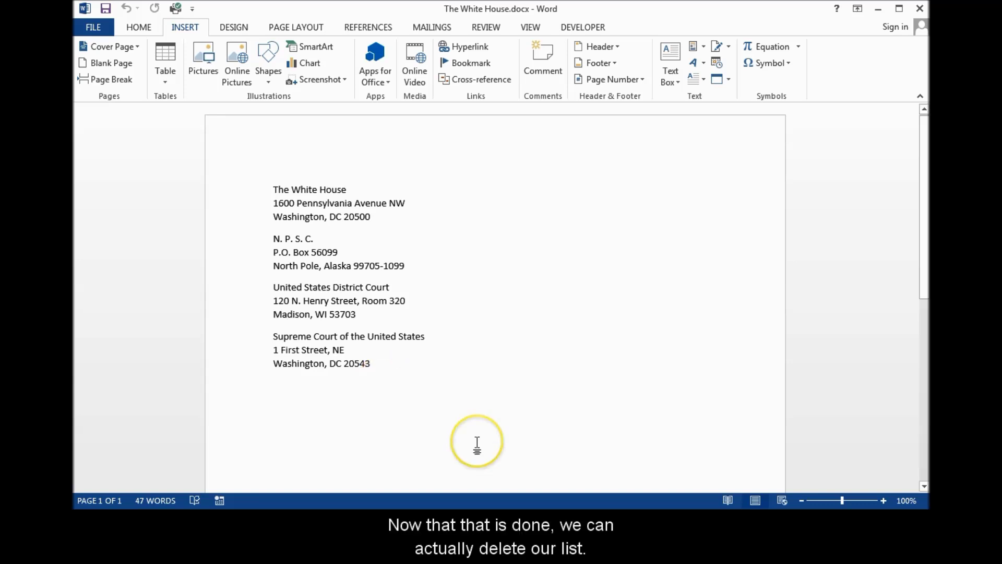
drag(409, 365, 245, 180)
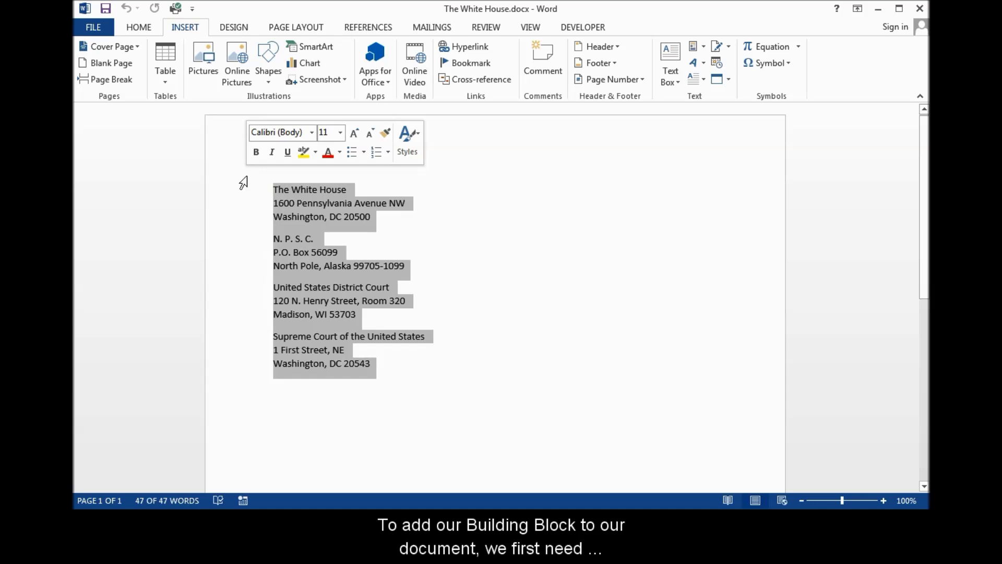
key(Delete)
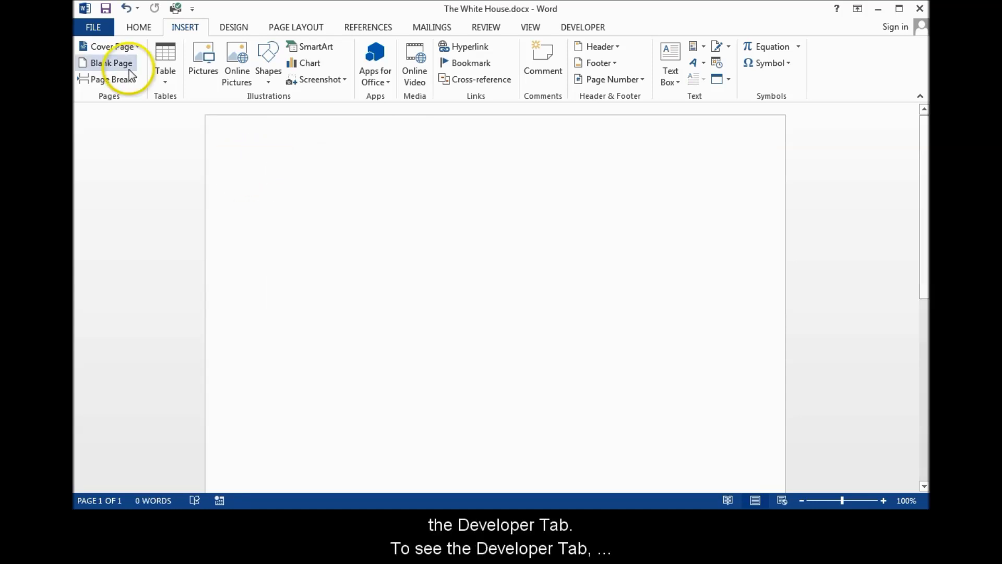
click(94, 28)
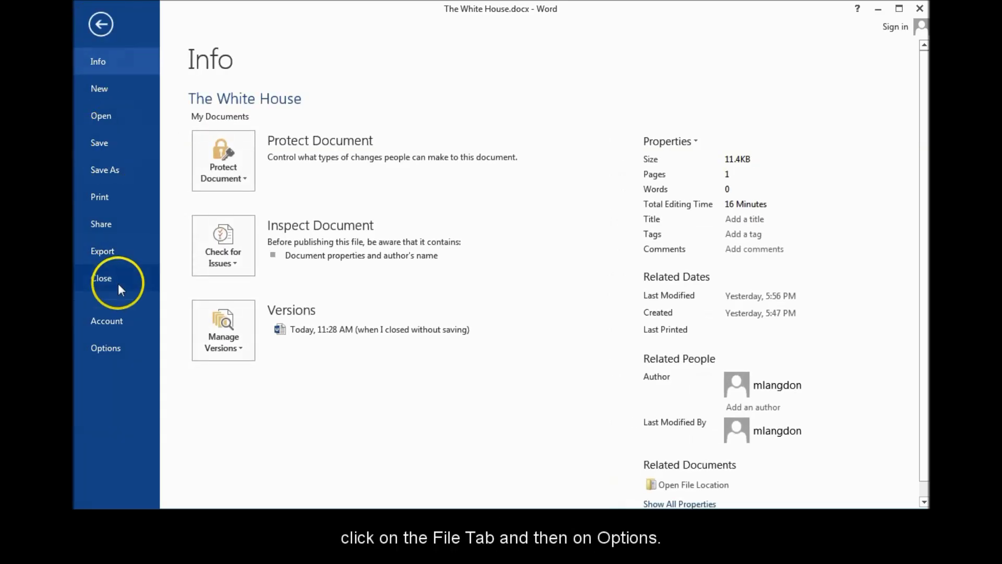
Enable the Developer tab under Options > Customize Ribbon
click(114, 346)
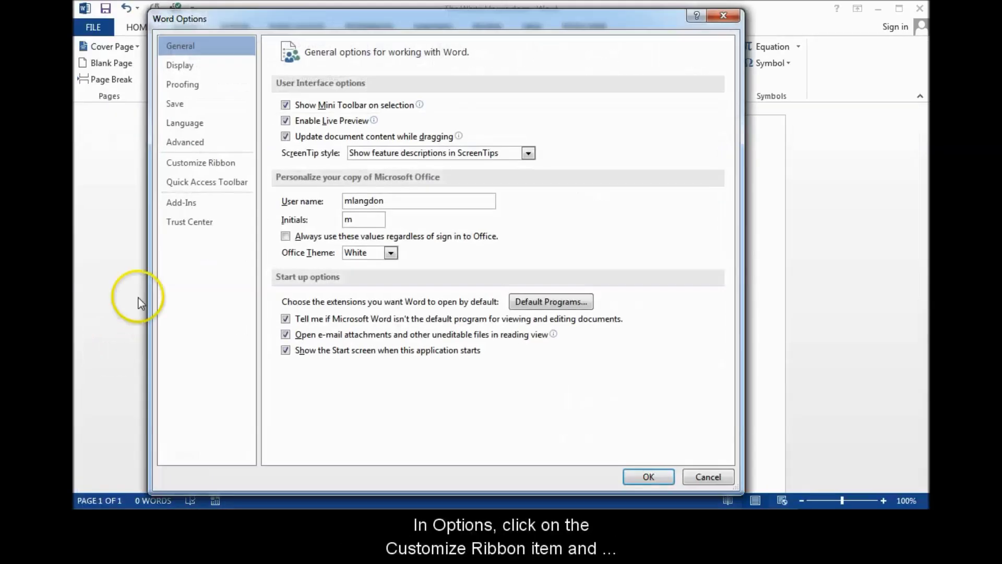
click(196, 165)
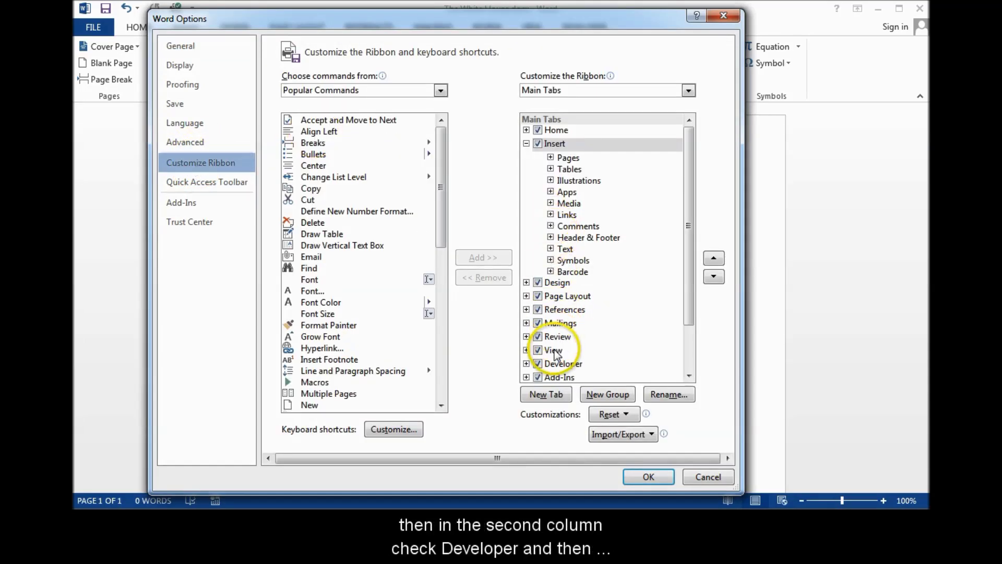
click(537, 364)
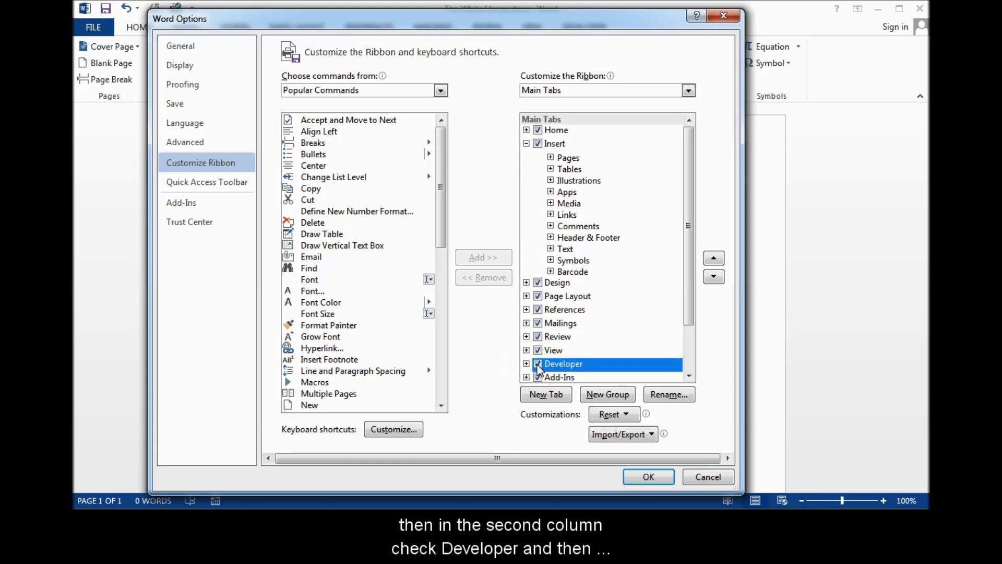
click(648, 476)
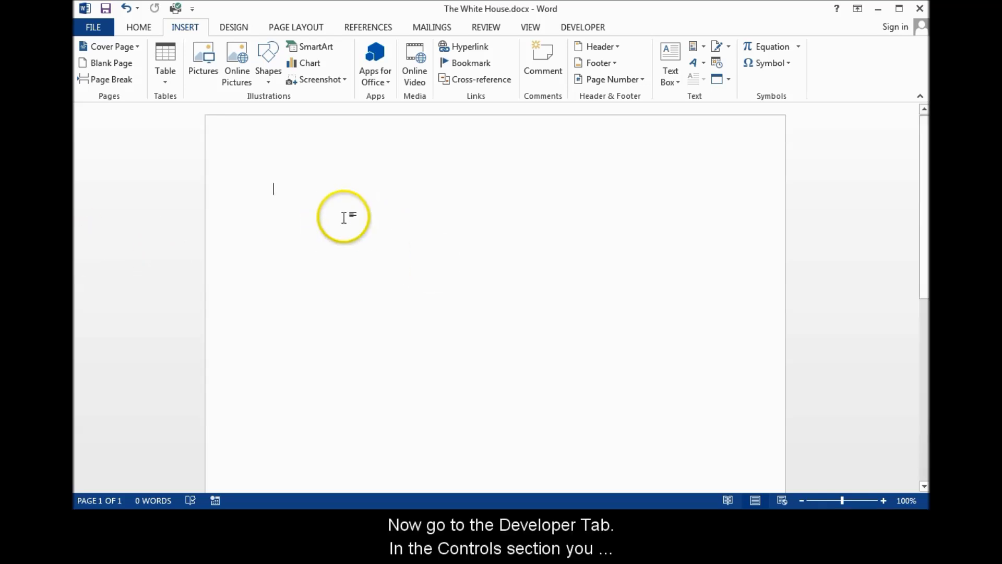
Insert a Building Block Gallery content control from the Developer tab's Controls group
click(568, 29)
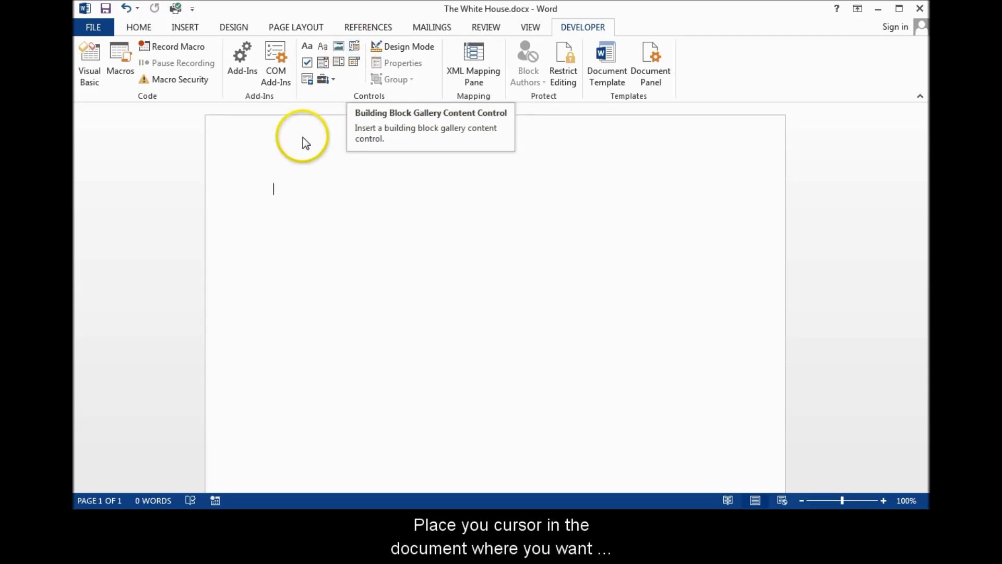
click(355, 49)
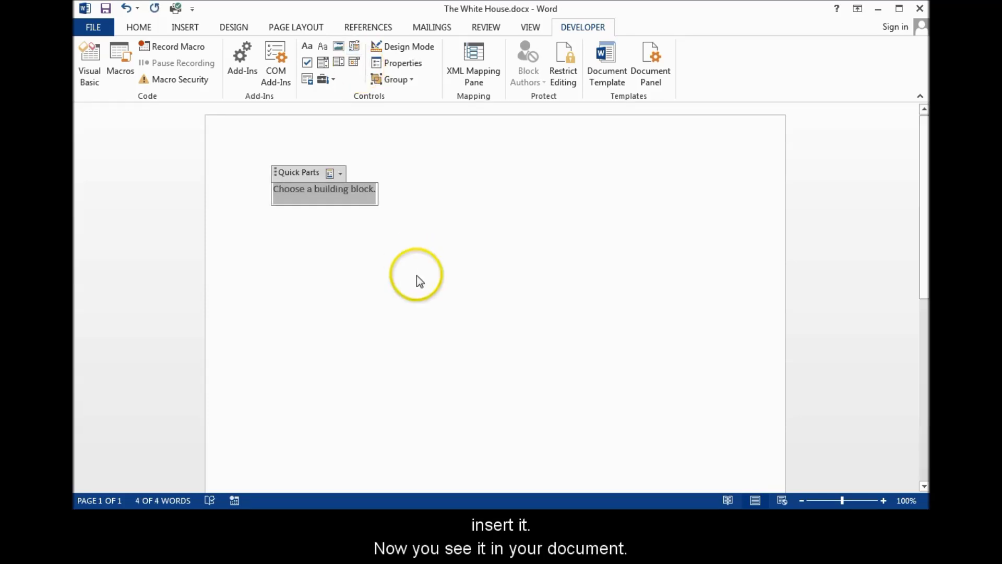
Give the control the title and tag Addresses1, trying the locking checkboxes
click(399, 63)
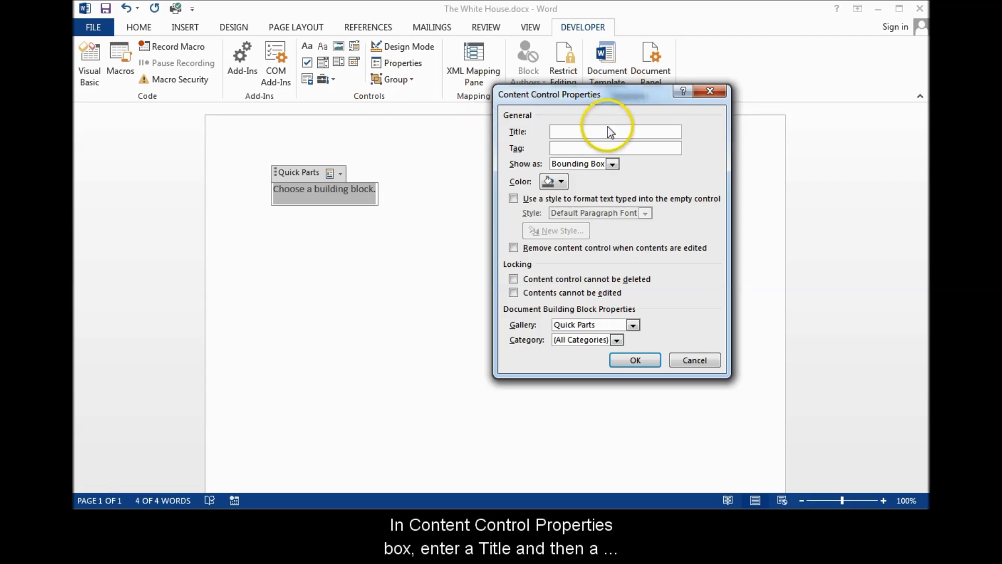
text(Addres)
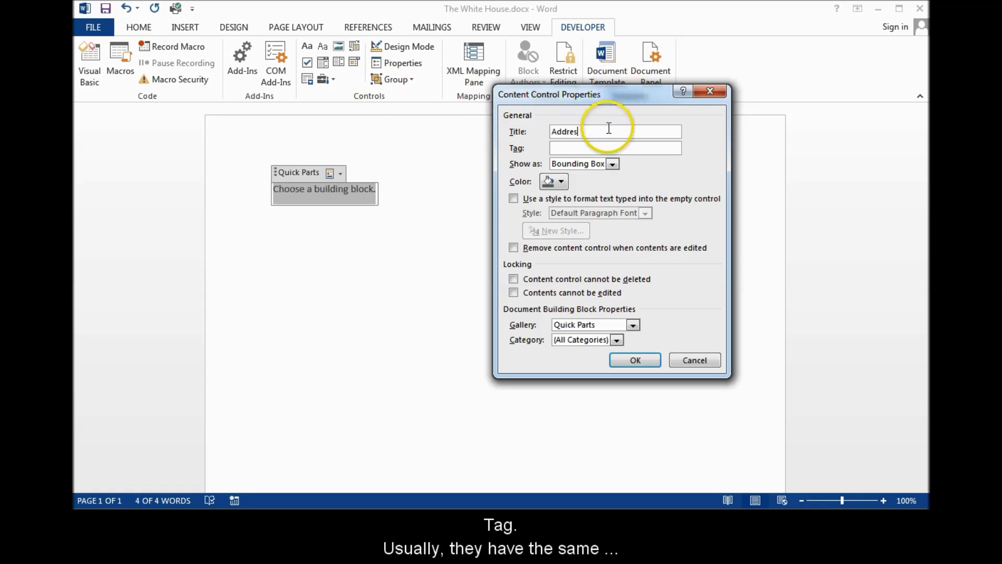
text(ses1)
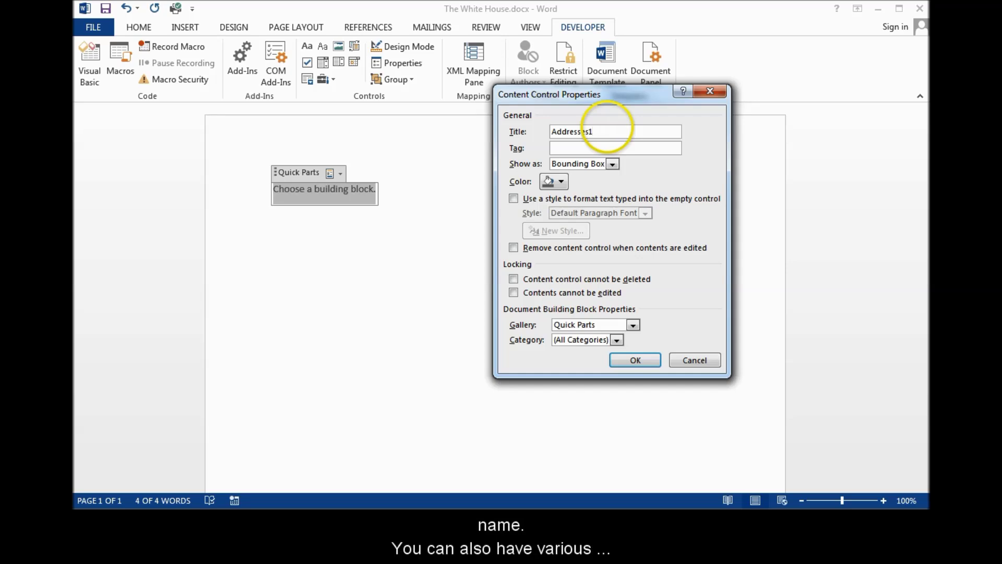
text(Addresses1)
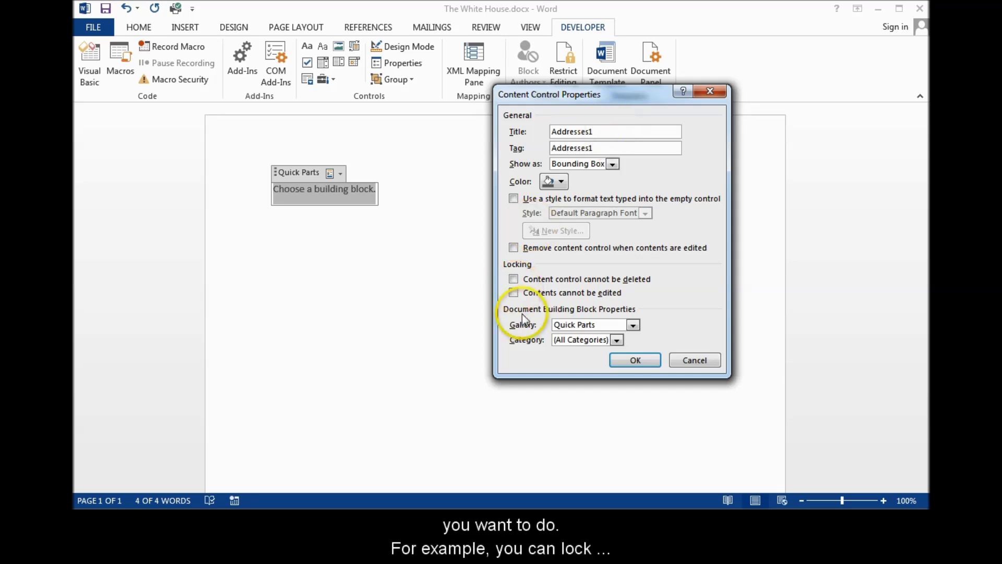
click(528, 280)
click(527, 292)
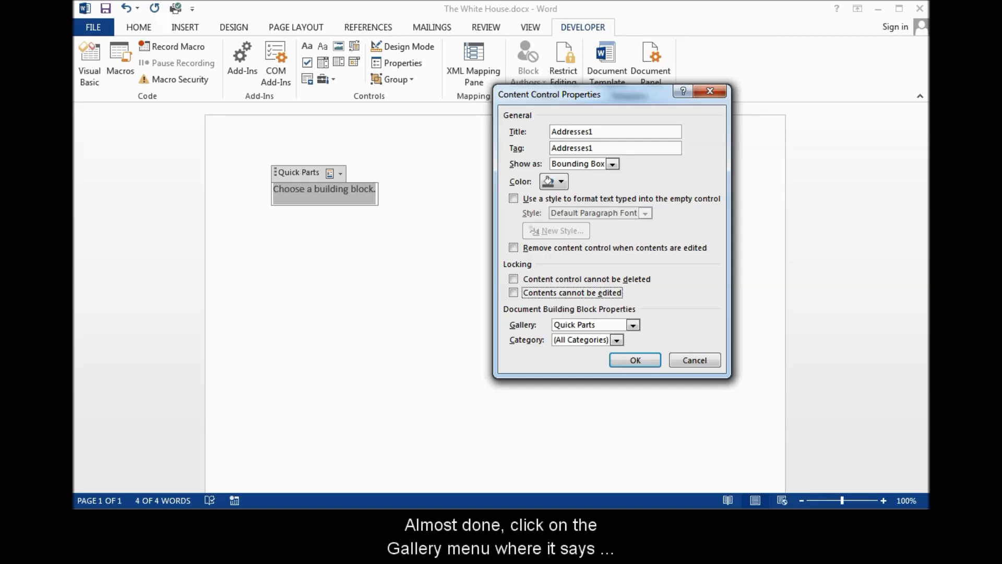
Set its gallery to AutoText and category to Addresses, and confirm
click(597, 324)
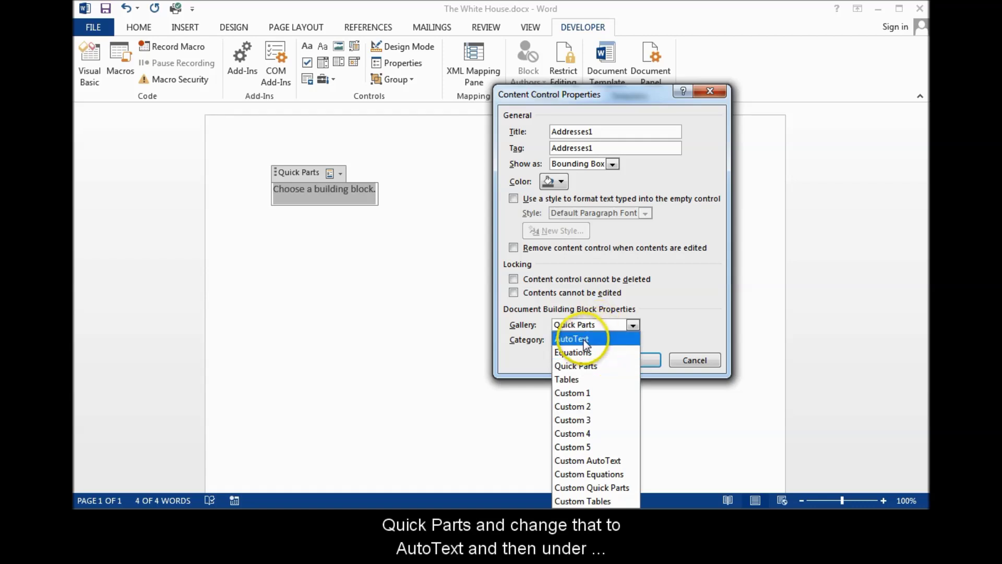
click(612, 340)
click(617, 340)
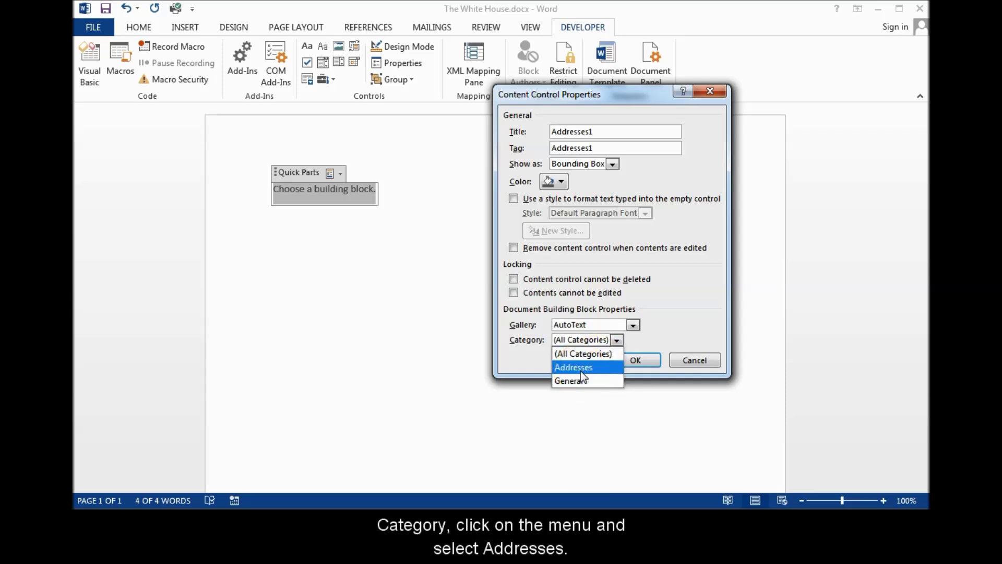
click(580, 371)
click(627, 361)
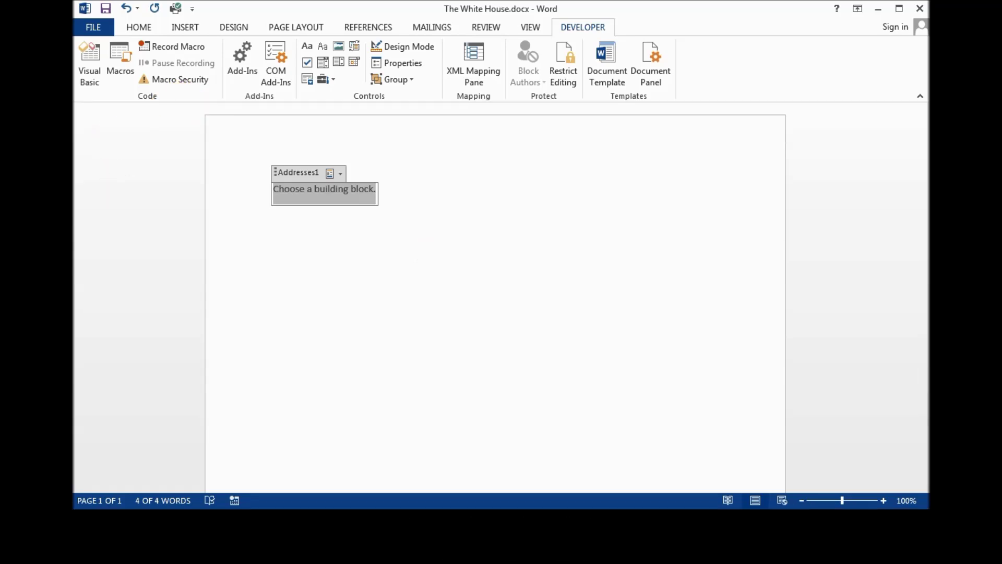
click(266, 252)
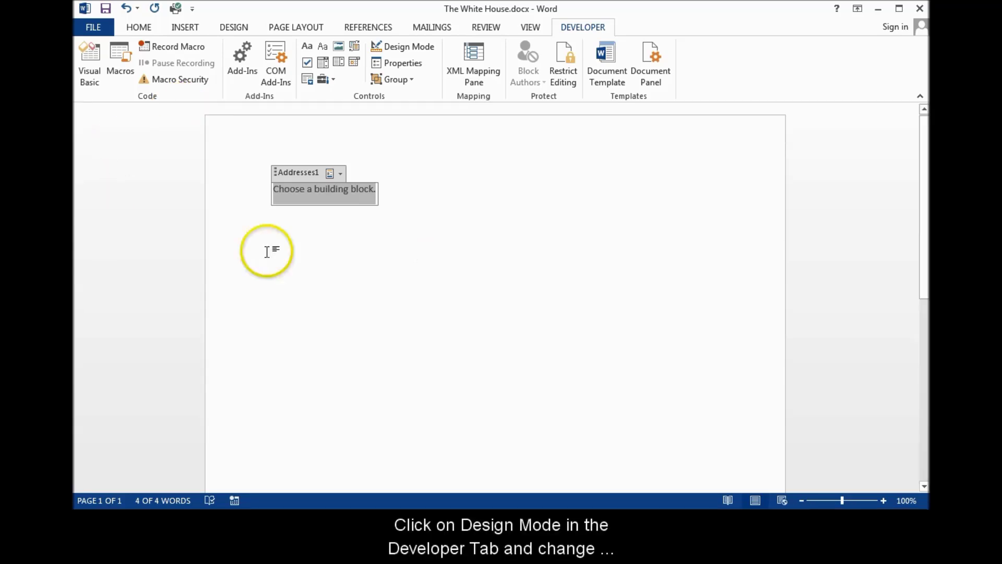
In Design Mode, replace the placeholder with 'Choose an Address', then leave Design Mode
click(392, 48)
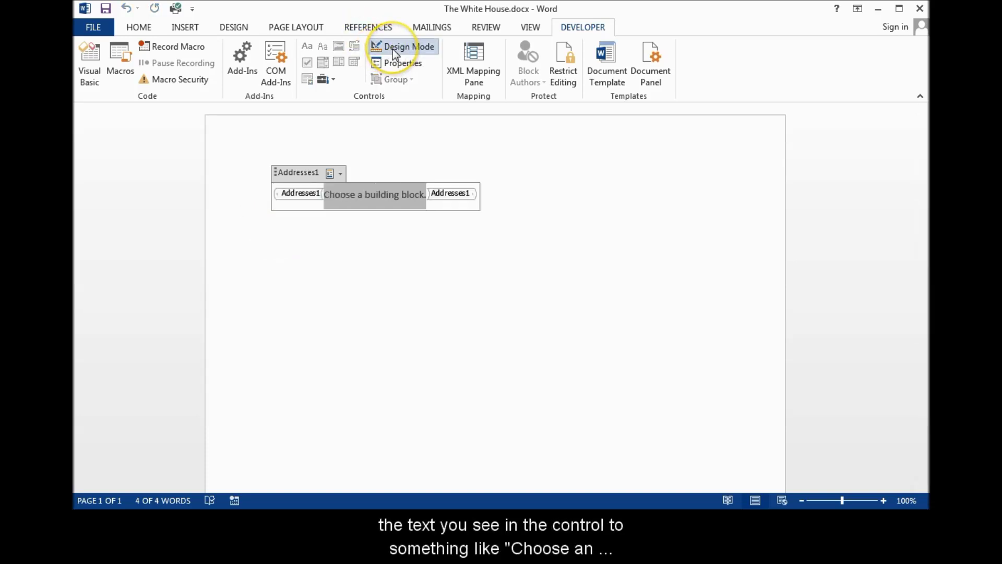
click(421, 197)
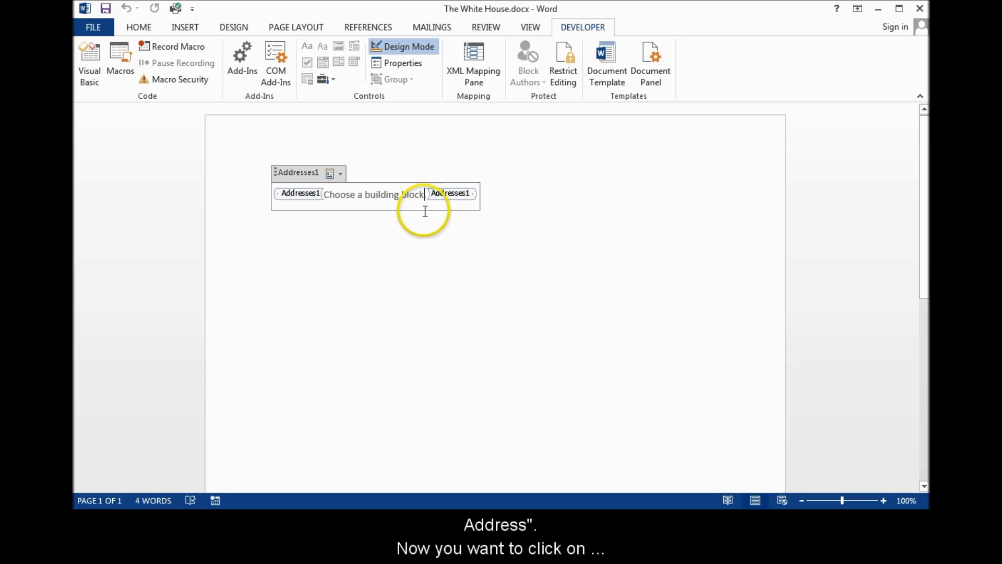
key(BackSpace)
key(BackSpace)
key(BackSpace)
key(BackSpace)
key(BackSpace)
key(BackSpace)
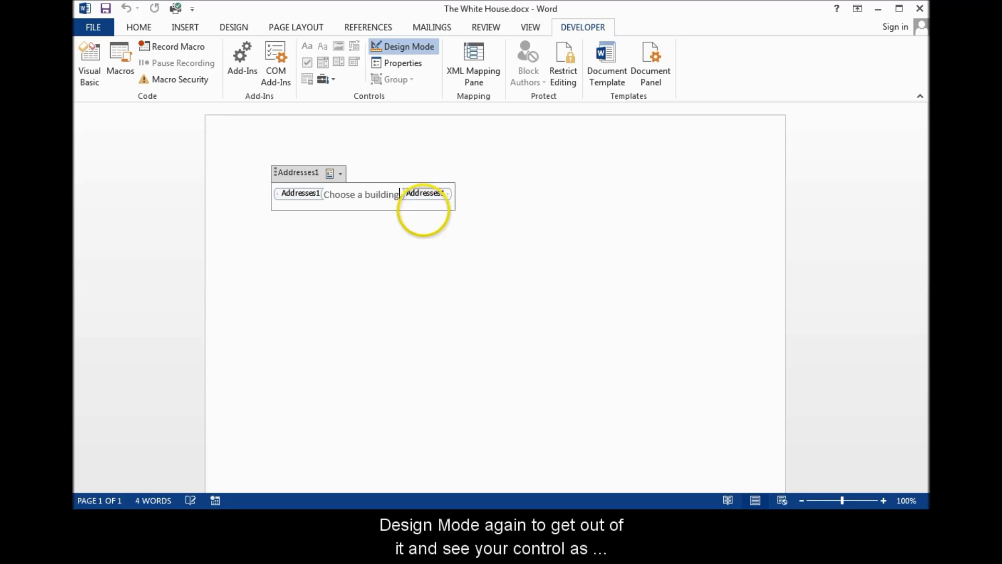
key(BackSpace)
key(BackSpace)
key(BackSpace)
key(BackSpace)
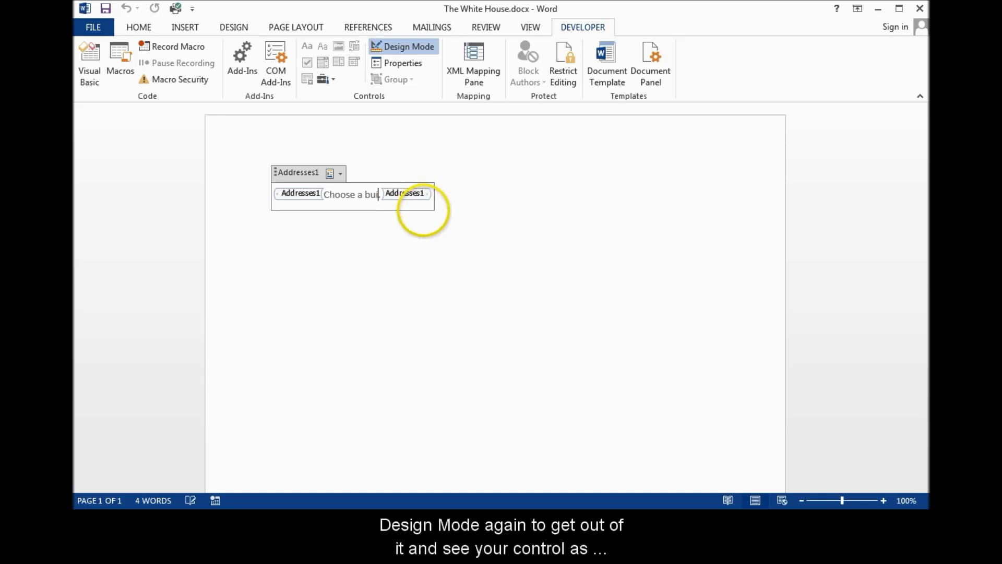
key(BackSpace)
key(BackSpace)
key(BackSpace)
key(BackSpace)
key(BackSpace)
key(BackSpace)
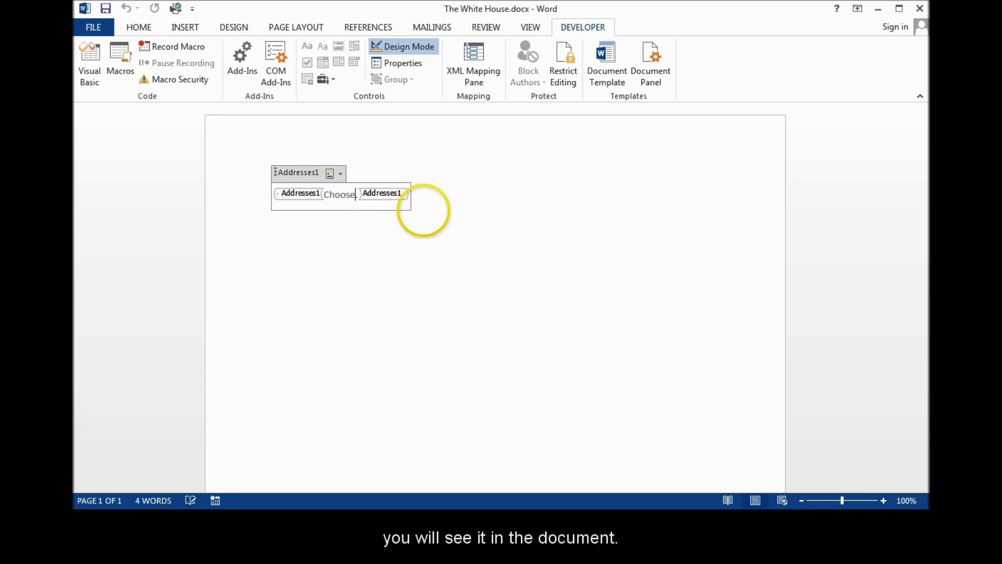
key(BackSpace)
key(BackSpace)
key(BackSpace)
key(BackSpace)
key(BackSpace)
key(BackSpace)
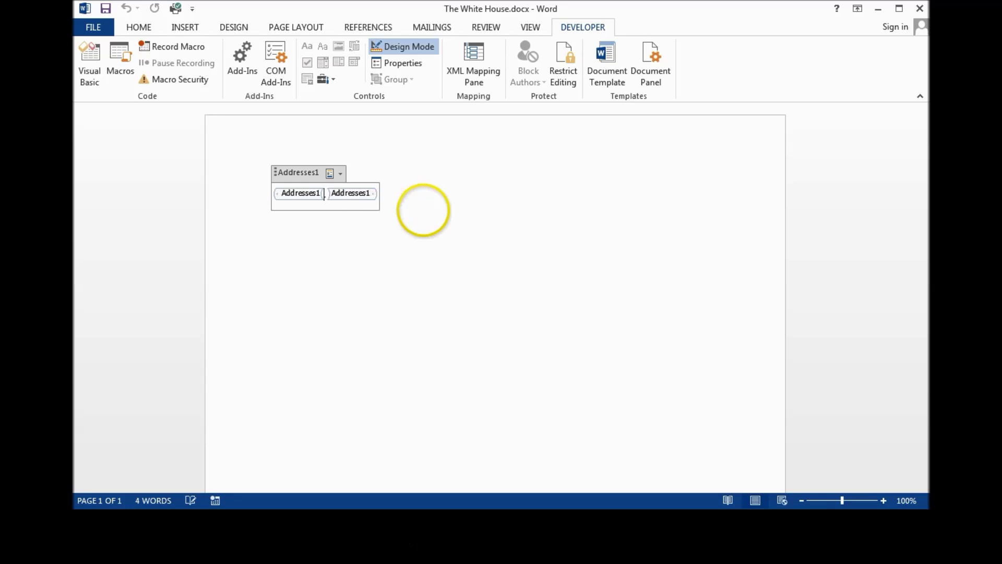
text(Cho)
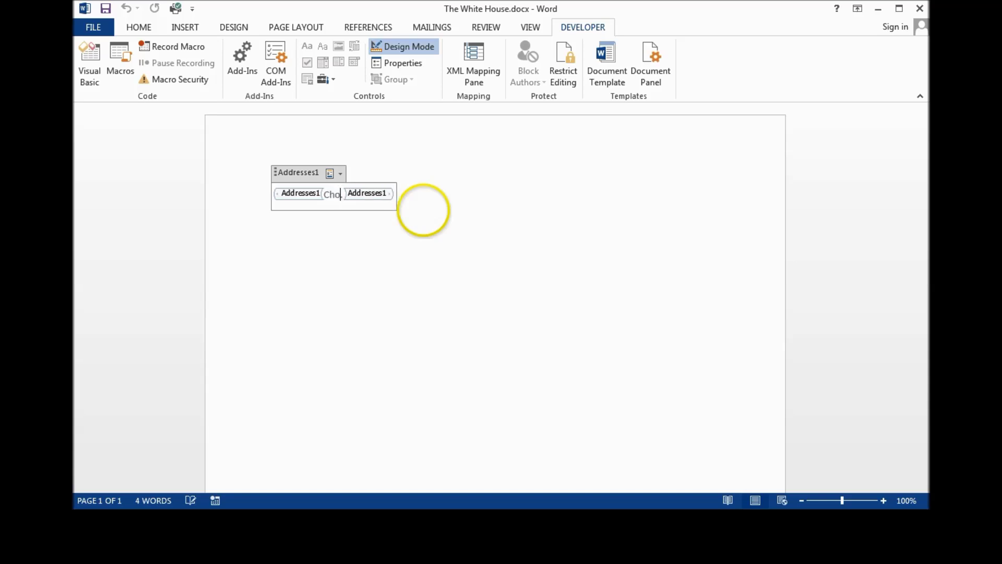
text(ose )
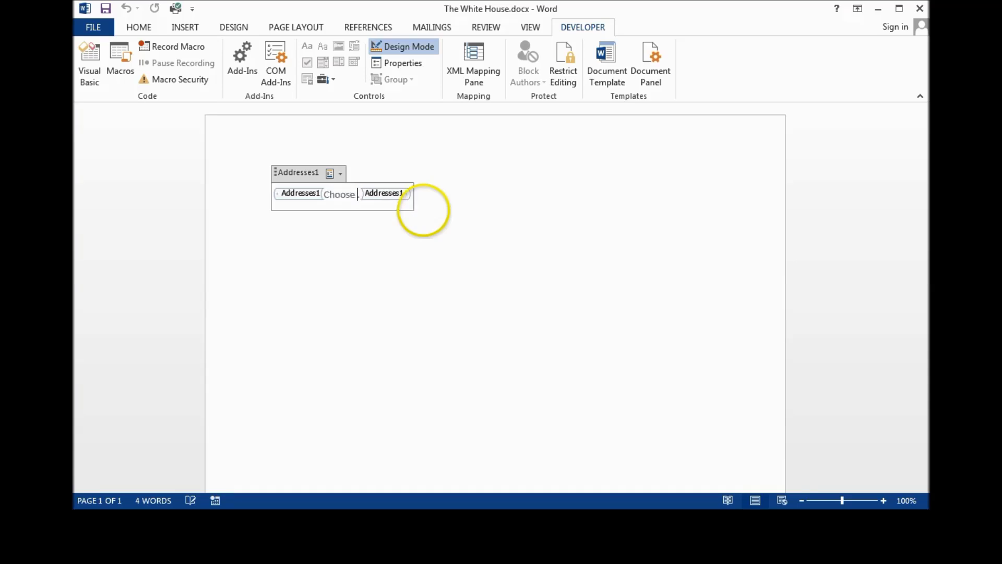
text(an A)
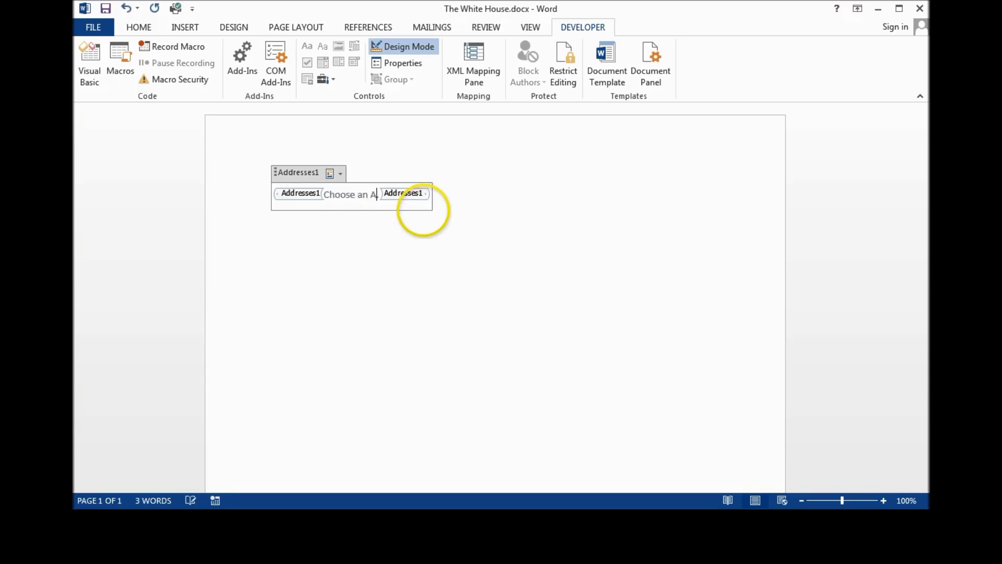
text(ddress)
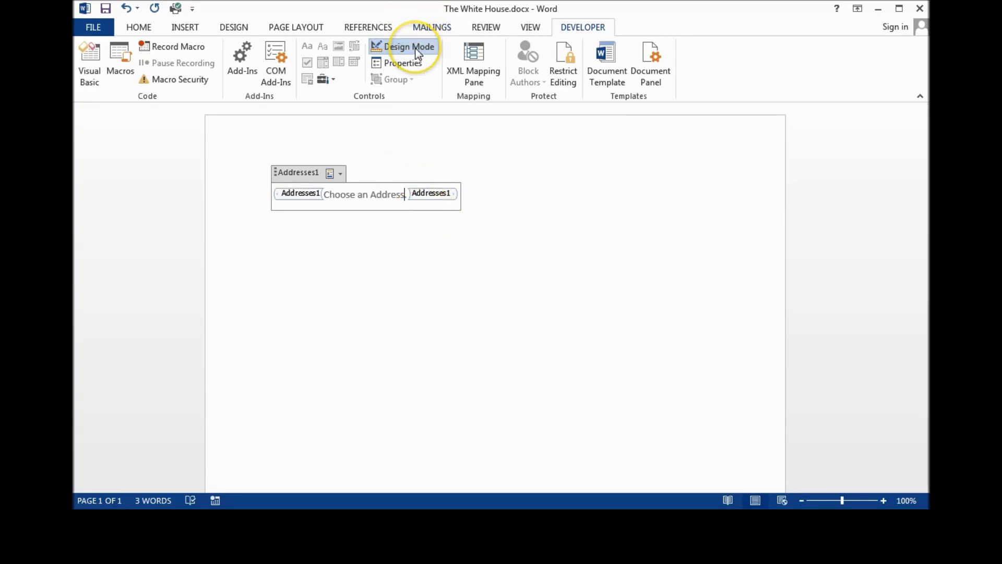
click(418, 53)
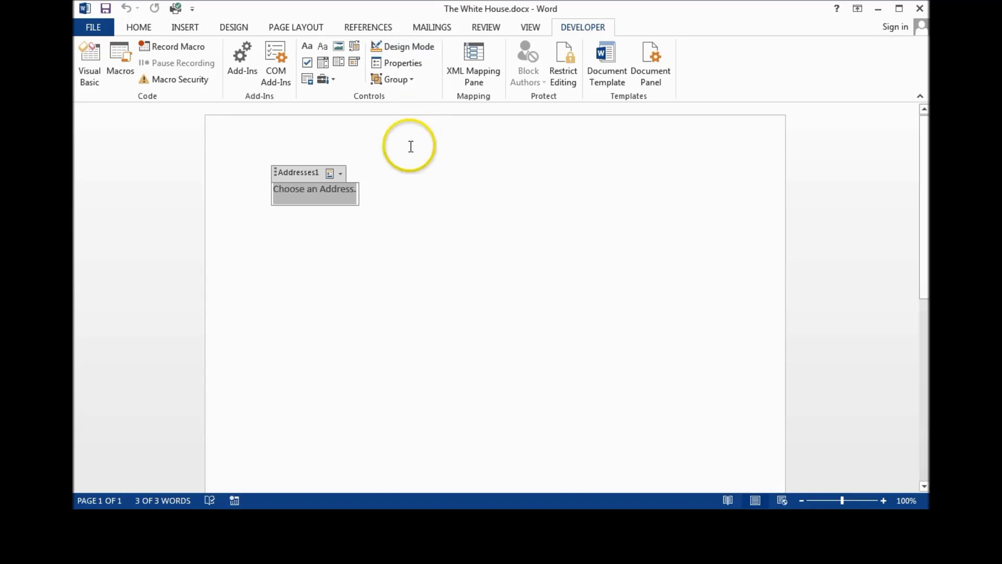
click(339, 174)
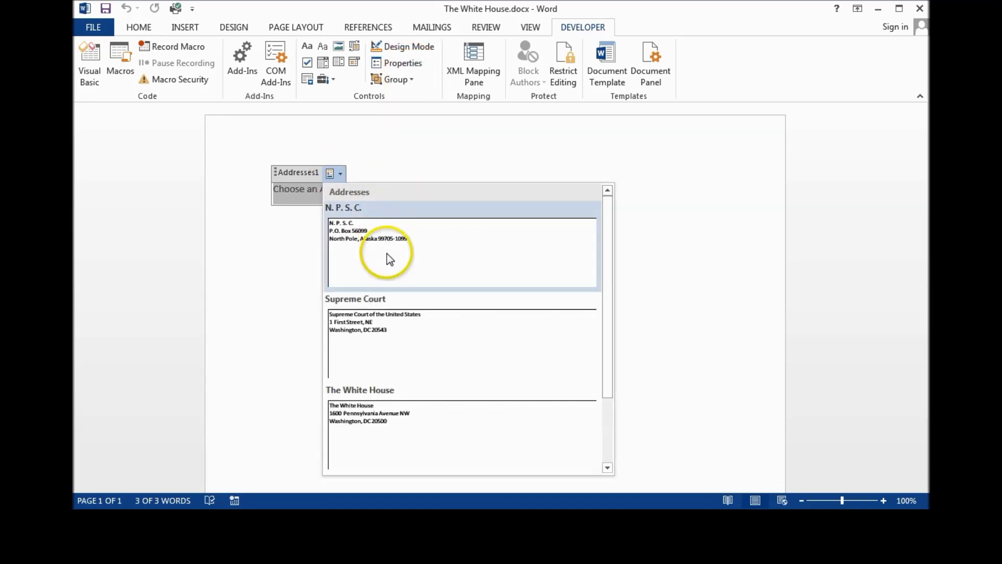
Pick the Supreme Court, N. P. S. C., then The White House entries from the control's list
click(409, 330)
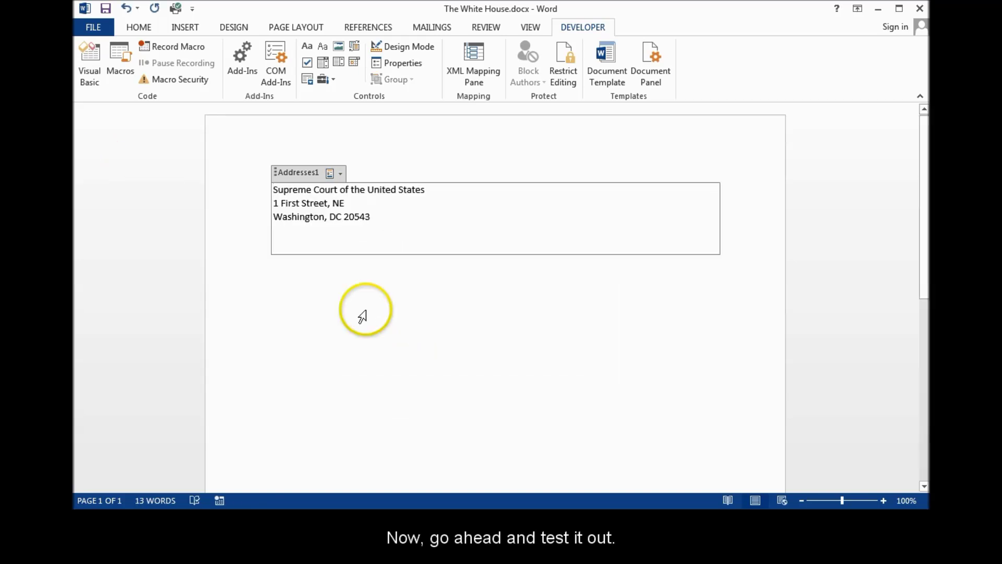
click(340, 173)
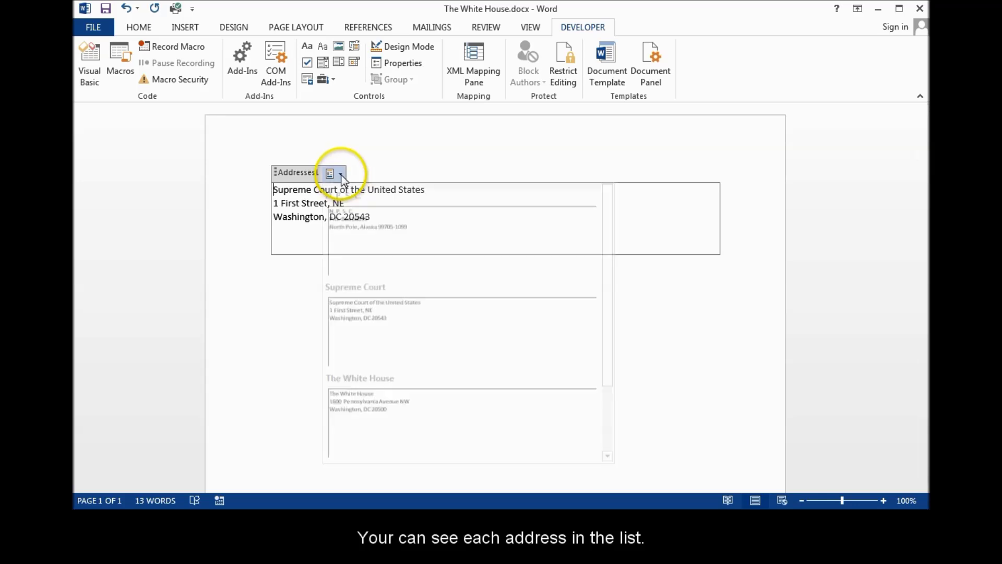
click(354, 248)
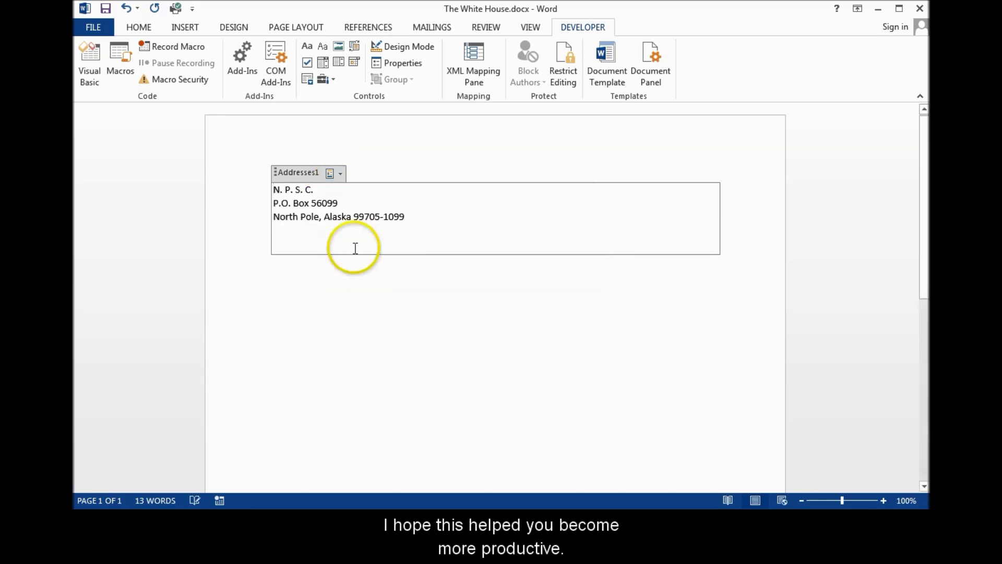
click(341, 173)
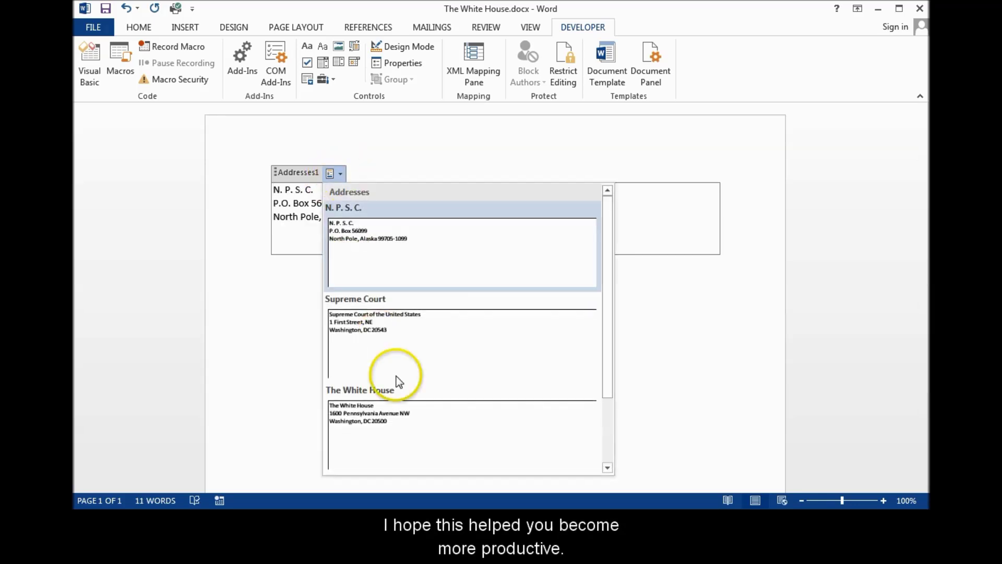
click(407, 434)
click(408, 432)
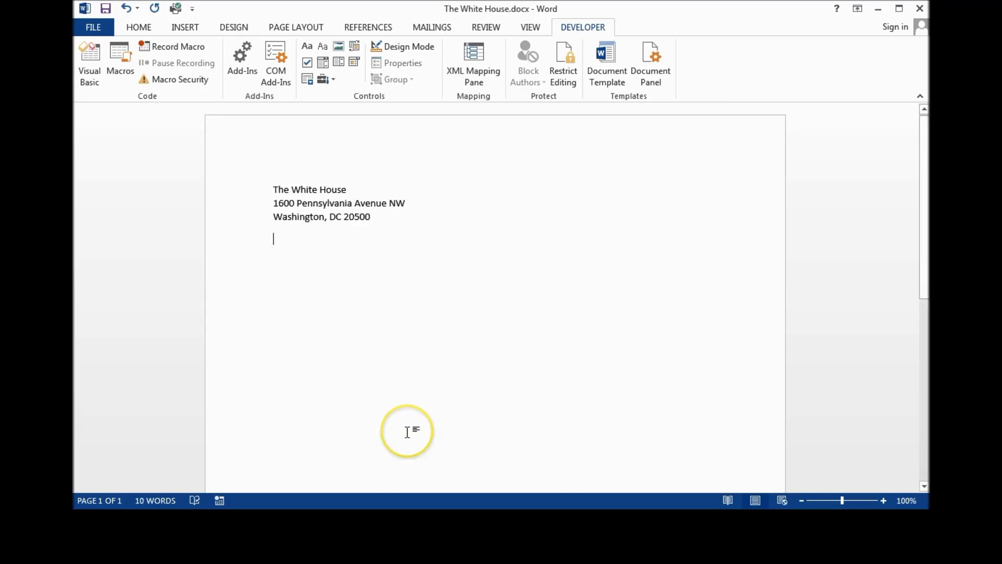